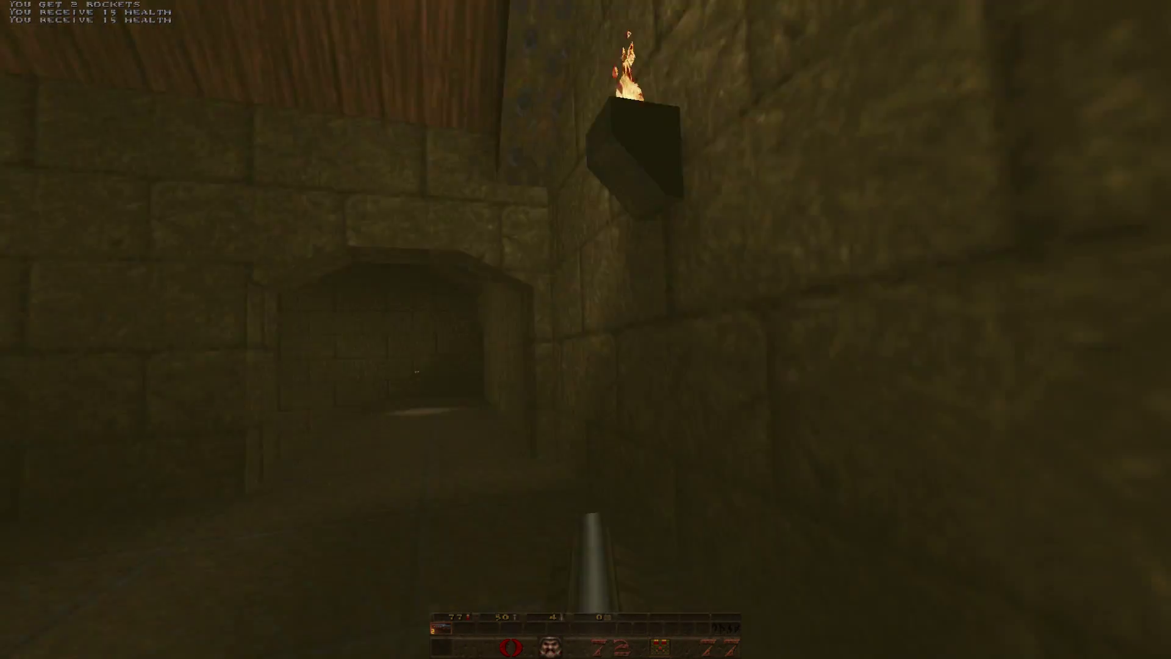
Grab the two health boxes and the double-barrelled shotgun, then shoot down the charging ogres.
{"action": "key", "text": "w"}
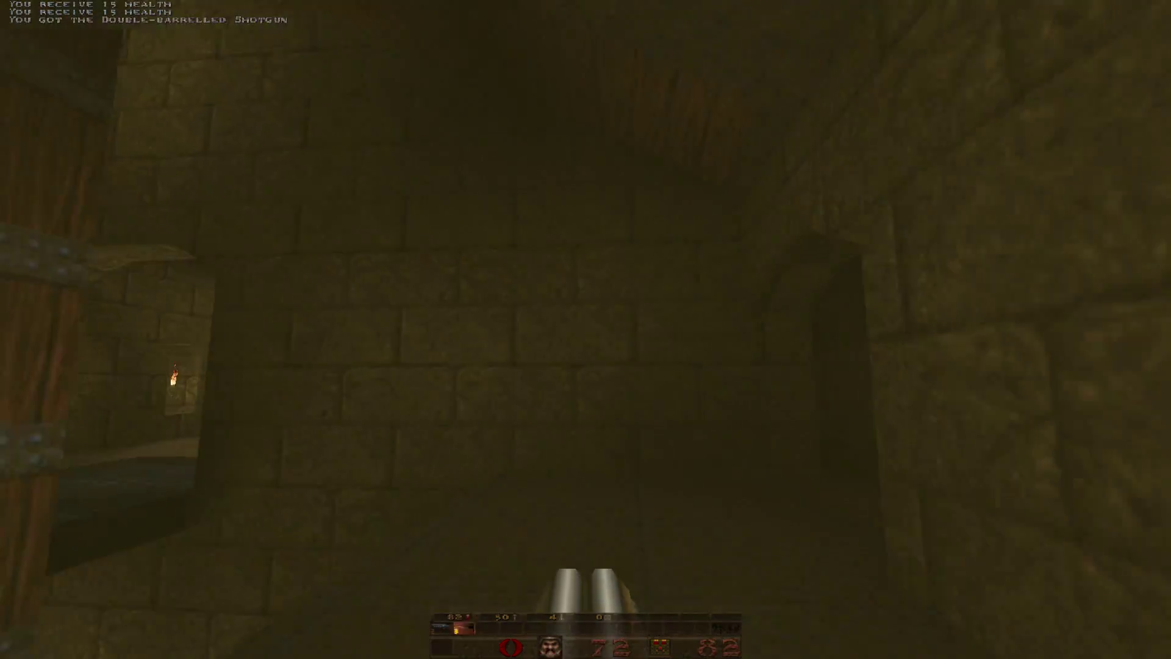
{"action": "key", "text": "w"}
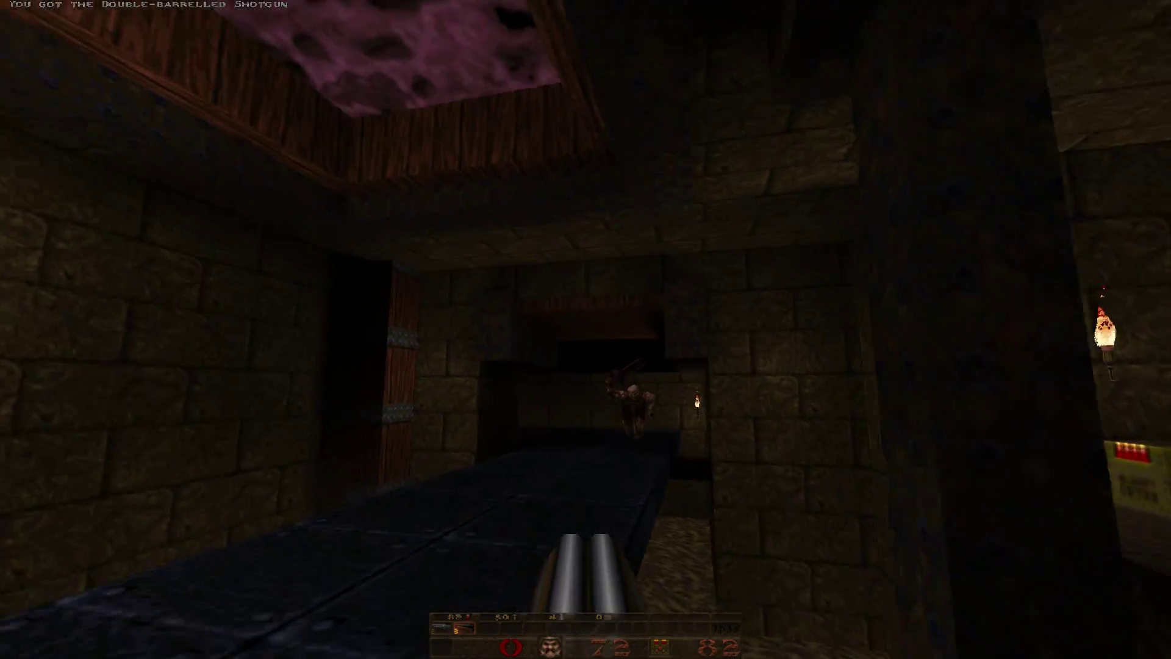
{"action": "key", "text": "ctrl"}
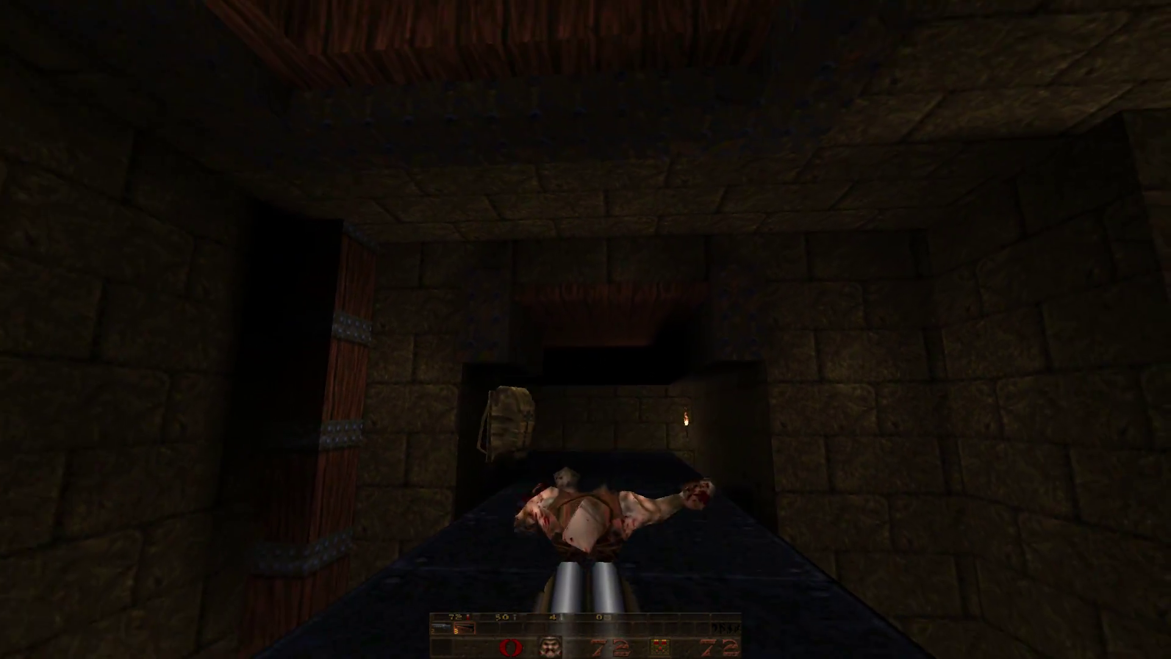
{"action": "key", "text": "w"}
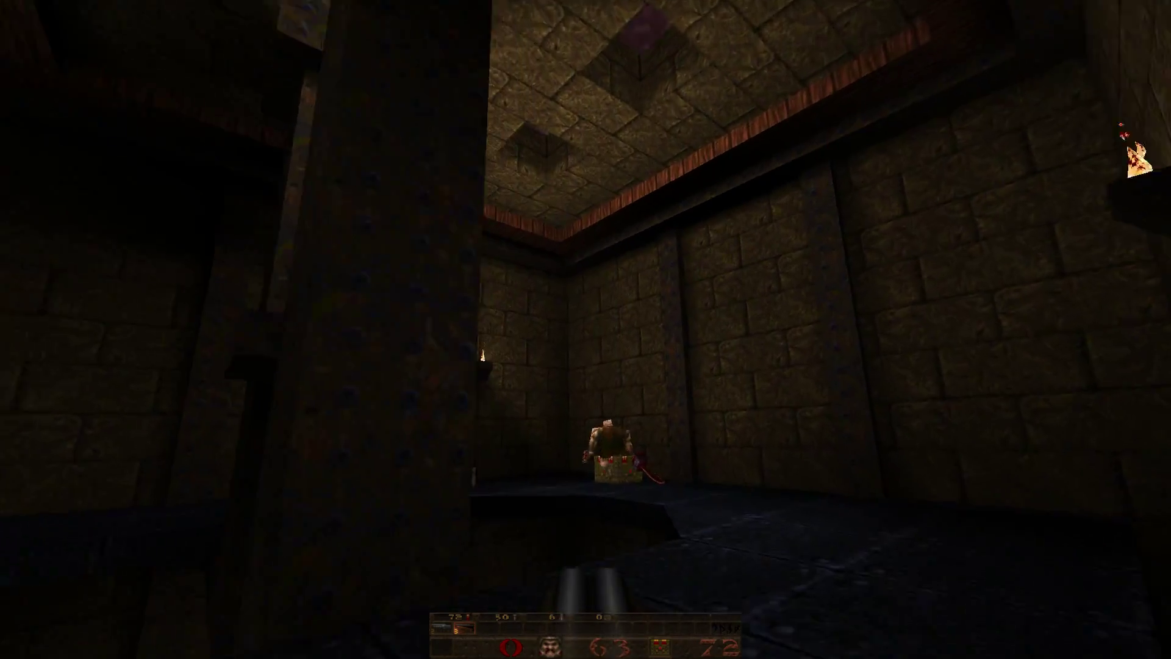
{"action": "key", "text": "ctrl"}
{"action": "key", "text": "ctrl"}
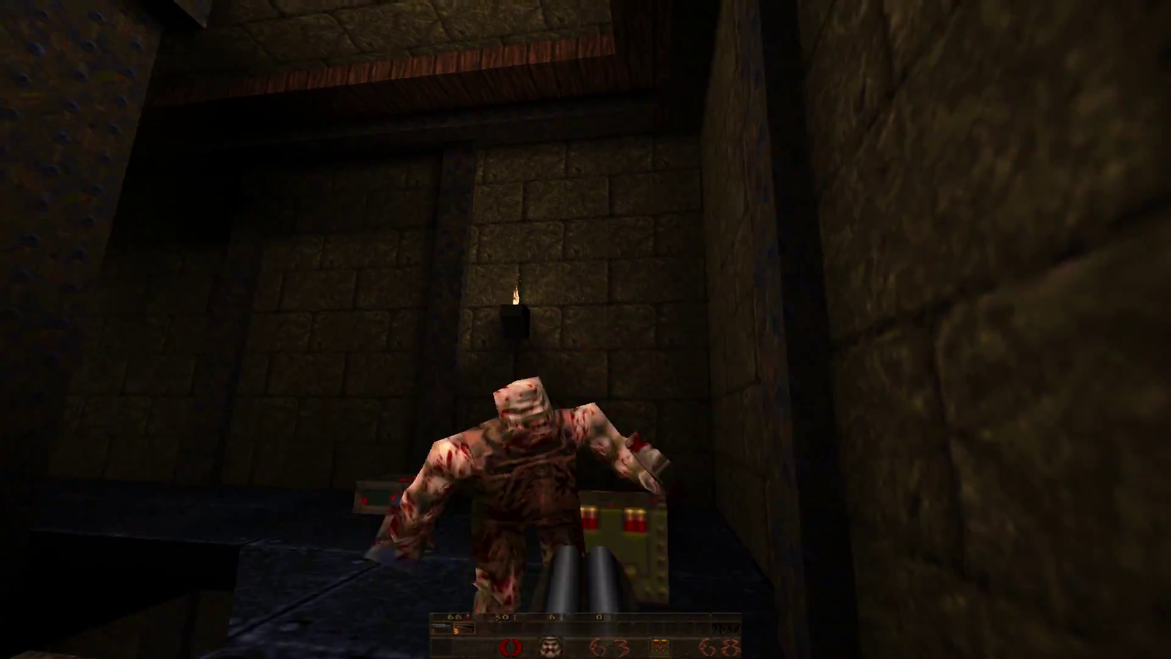
{"action": "key", "text": "ctrl"}
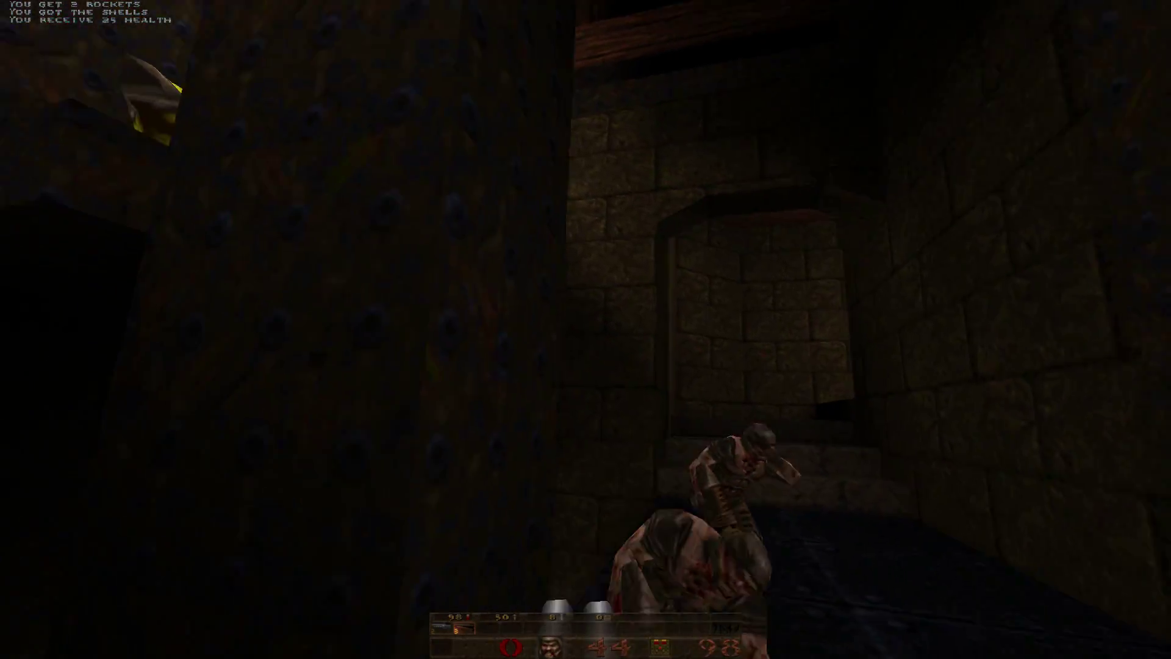
Collect the shells by the sign wall and shoot the sign with the single shotgun.
{"action": "key", "text": "ctrl"}
{"action": "key", "text": "Up"}
{"action": "key", "text": "1"}
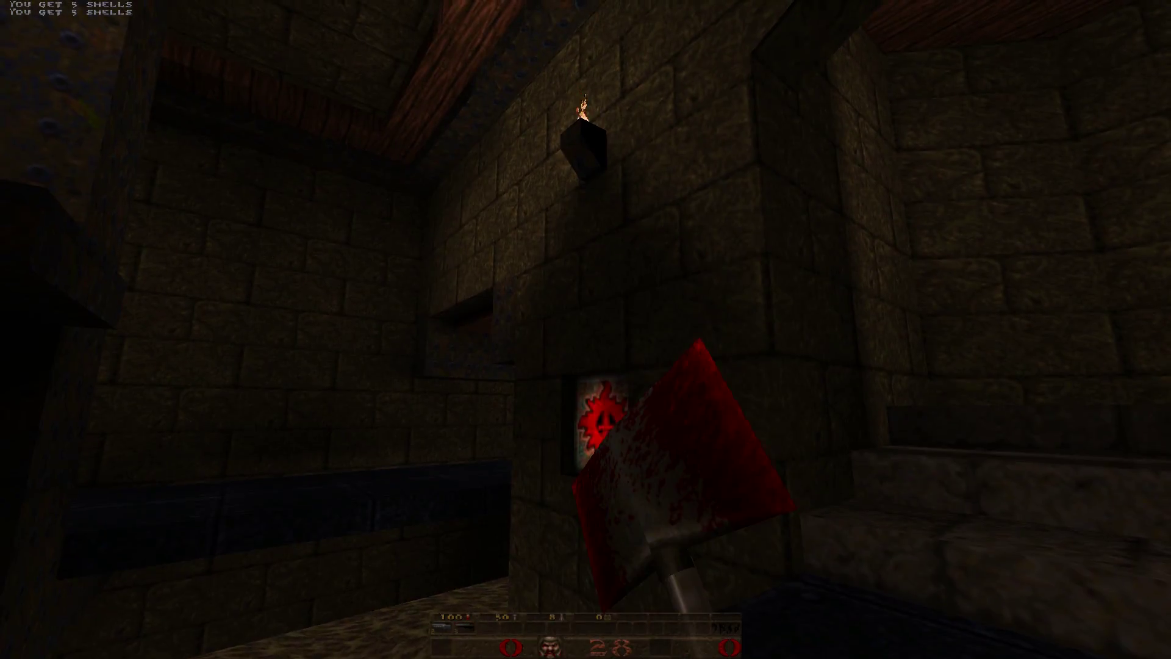
{"action": "key", "text": "2"}
{"action": "key", "text": "ctrl"}
{"action": "key", "text": "ctrl"}
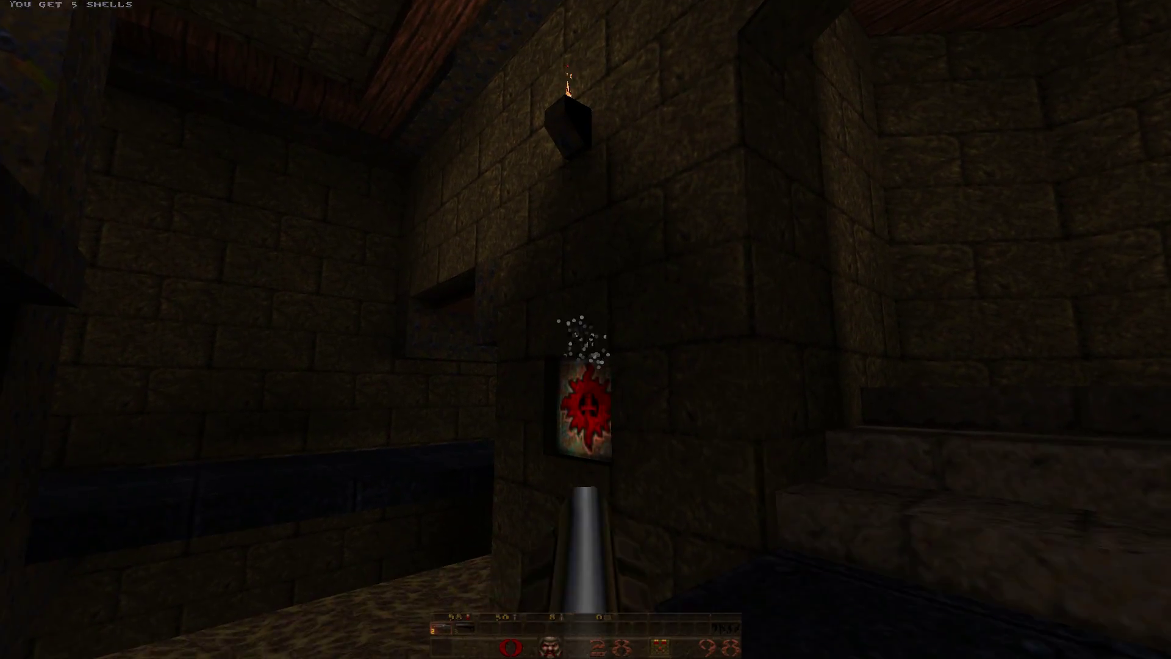
{"action": "key", "text": "Down"}
{"action": "key", "text": "Left"}
{"action": "key", "text": "ctrl"}
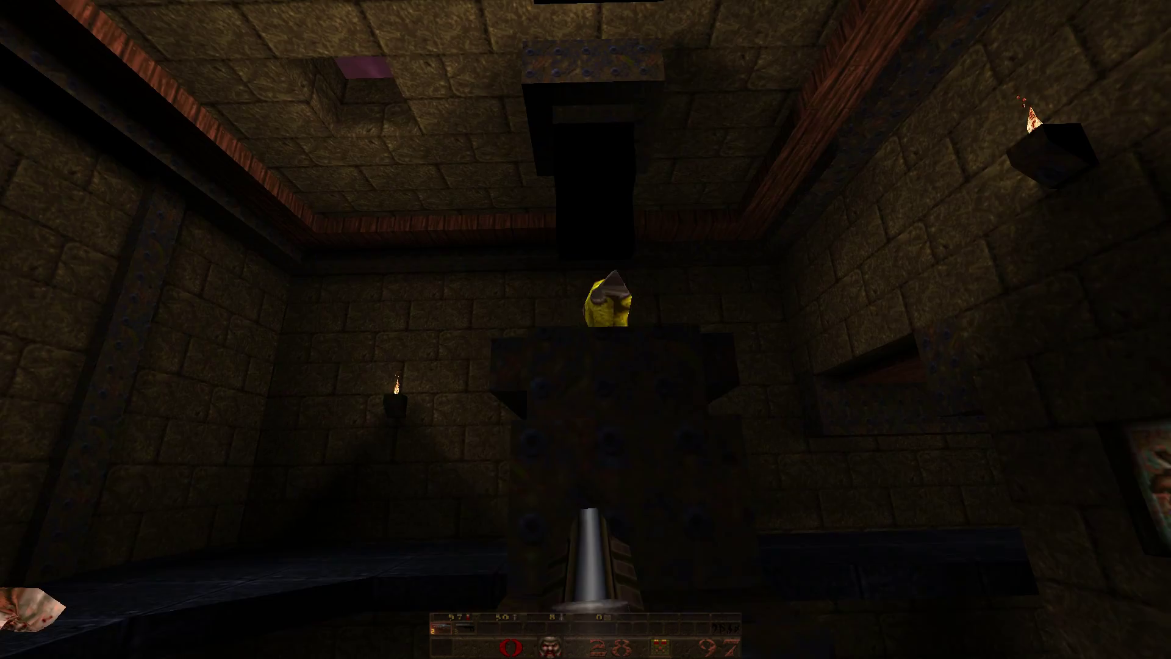
Climb onto the pillar and pick up the yellow armor, raising armor to 150.
{"action": "key", "text": "Up"}
{"action": "key", "text": "space"}
{"action": "key", "text": "space"}
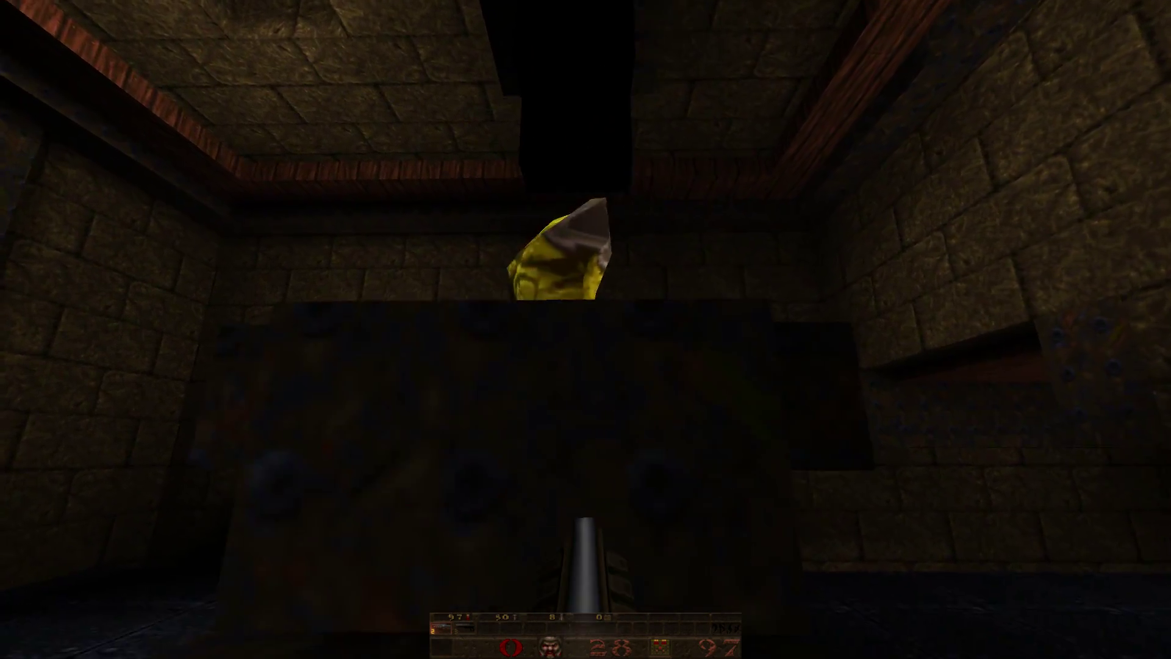
{"action": "key", "text": "Up"}
{"action": "key", "text": "Down"}
{"action": "key", "text": "space"}
{"action": "key", "text": "Up"}
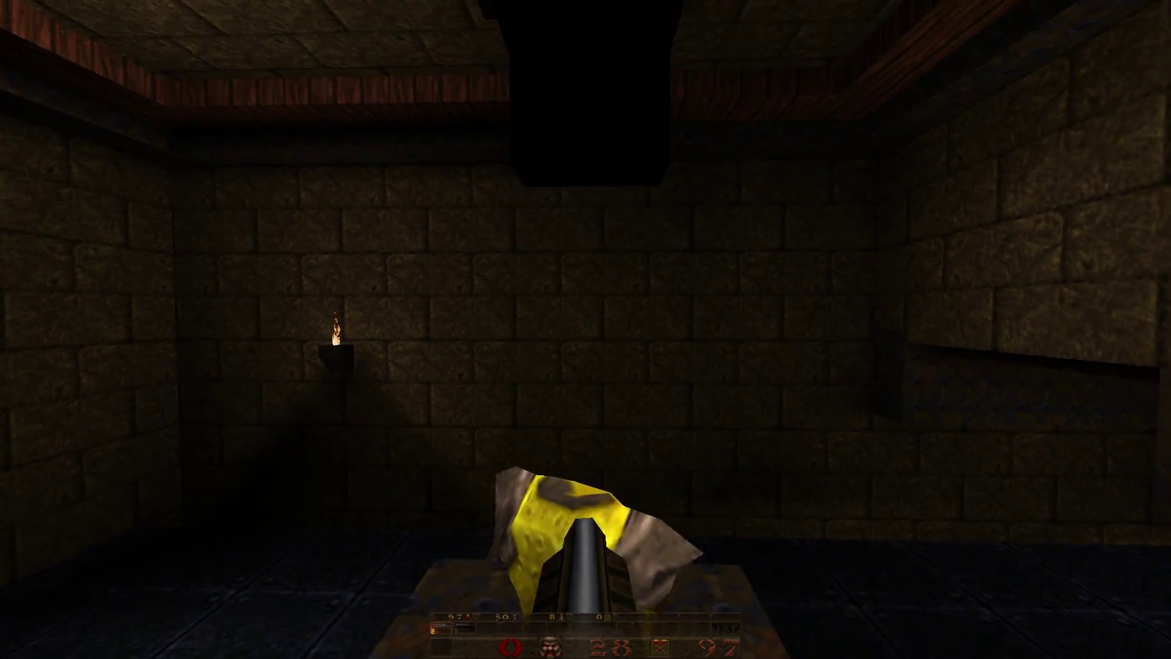
Head back through the room past the ogre corpse and down the corridor.
{"action": "key", "text": "Left"}
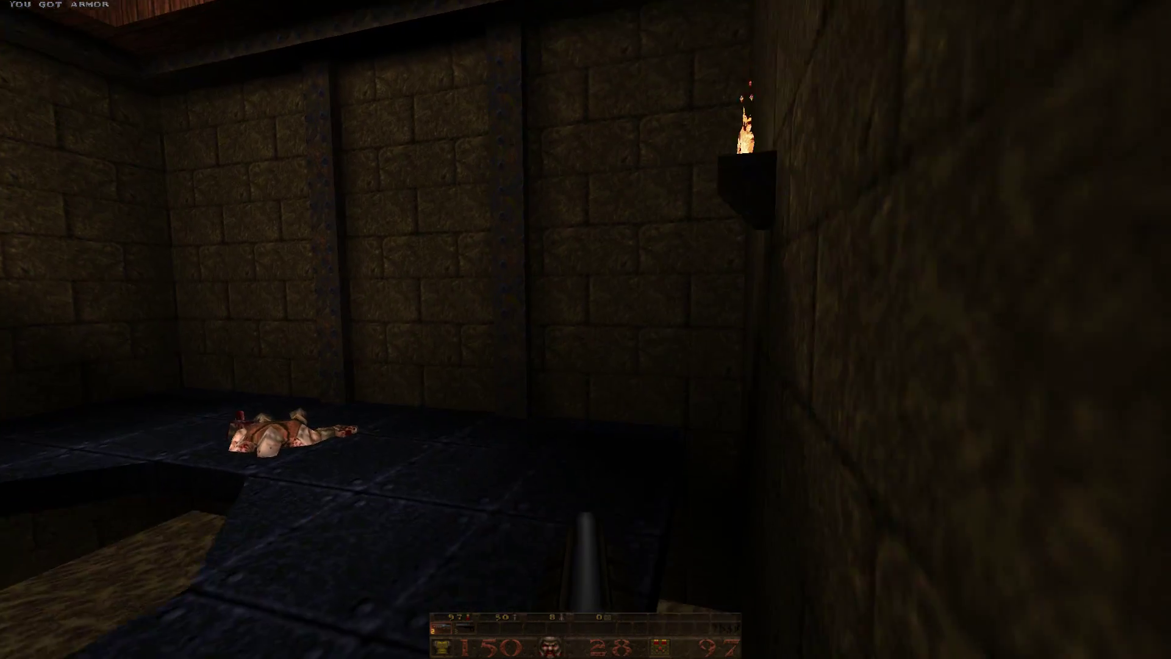
{"action": "key", "text": "Up"}
{"action": "key", "text": "Right"}
{"action": "key", "text": "Up"}
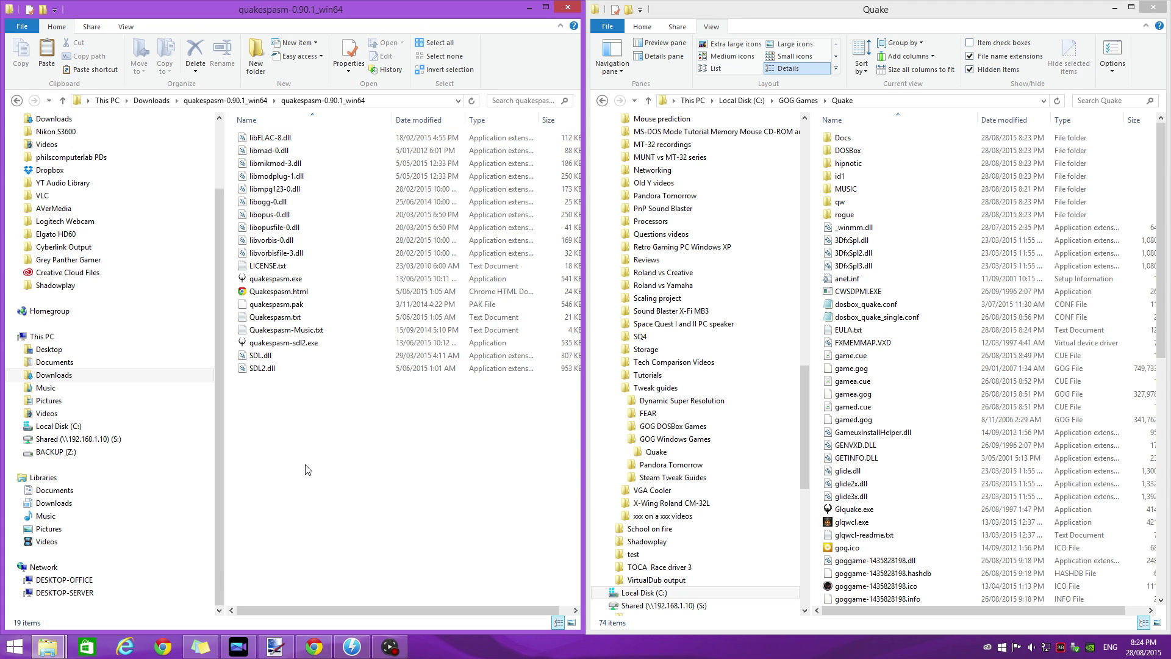
Copy all 19 quakespasm-0.90.1_win64 files into the GOG Quake folder, replacing the three duplicates.
{"action": "left_click_drag", "start_coordinate": [426, 471], "coordinate": [942, 555]}
{"action": "key", "text": "ctrl"}
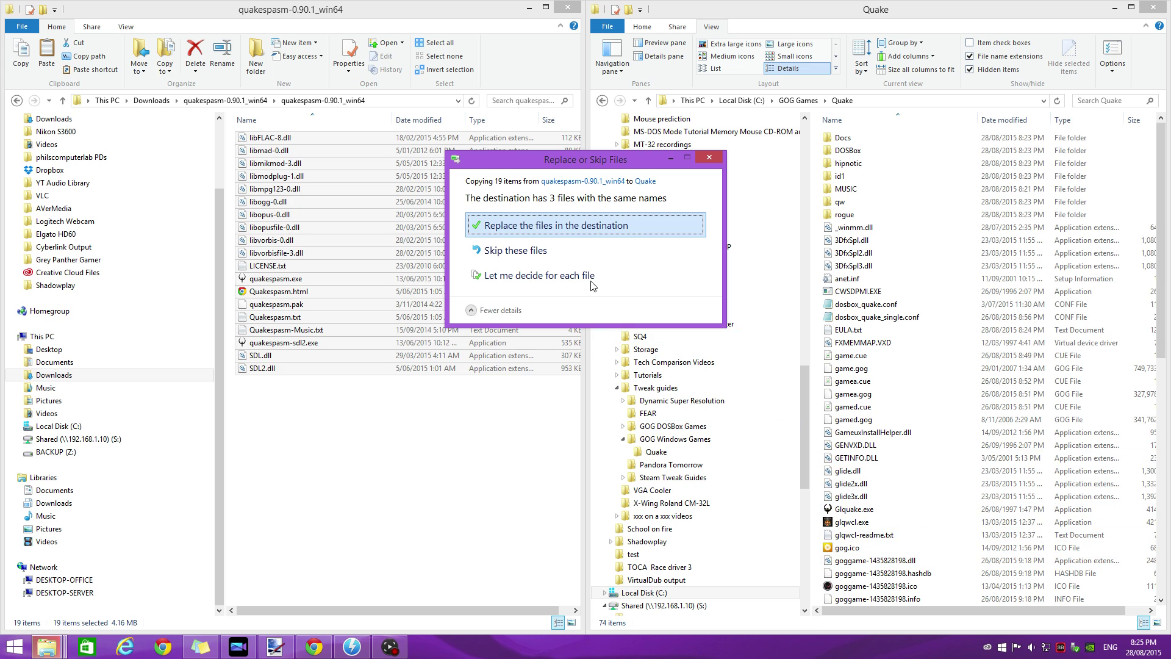
{"action": "left_click", "coordinate": [540, 225]}
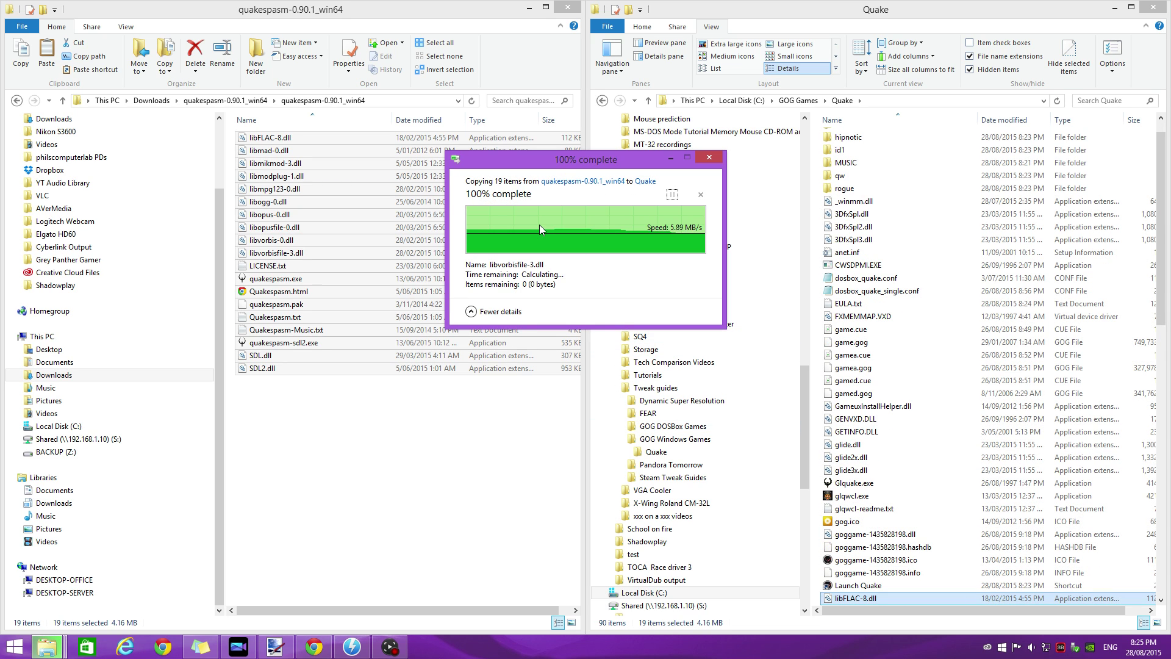
{"action": "scroll", "coordinate": [864, 375], "scroll_direction": "down", "scroll_amount": 13}
Launch quakespasm.exe from the Quake folder and start a new single player game.
{"action": "left_click", "coordinate": [864, 372]}
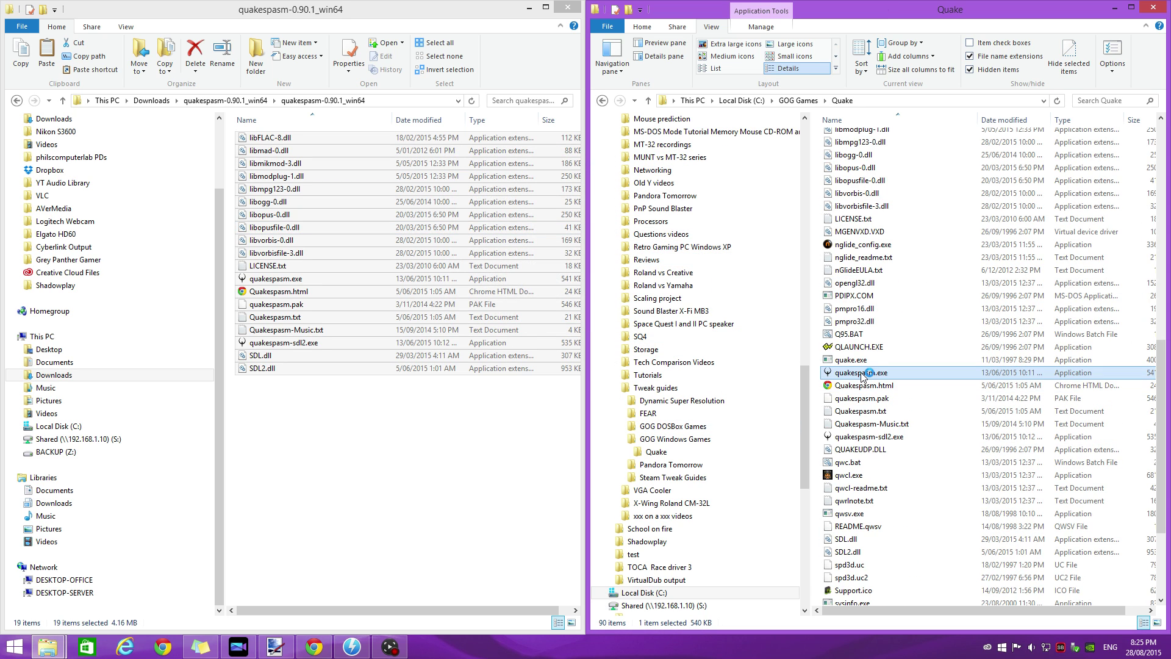
{"action": "double_click", "coordinate": [864, 373]}
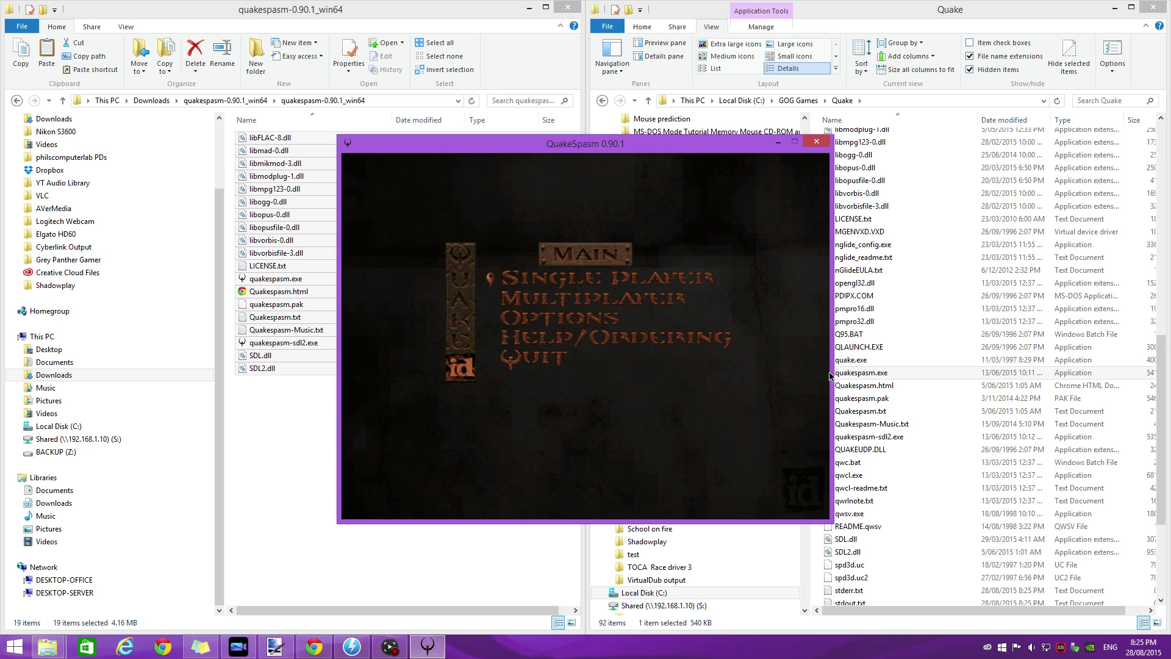
{"action": "key", "text": "Return"}
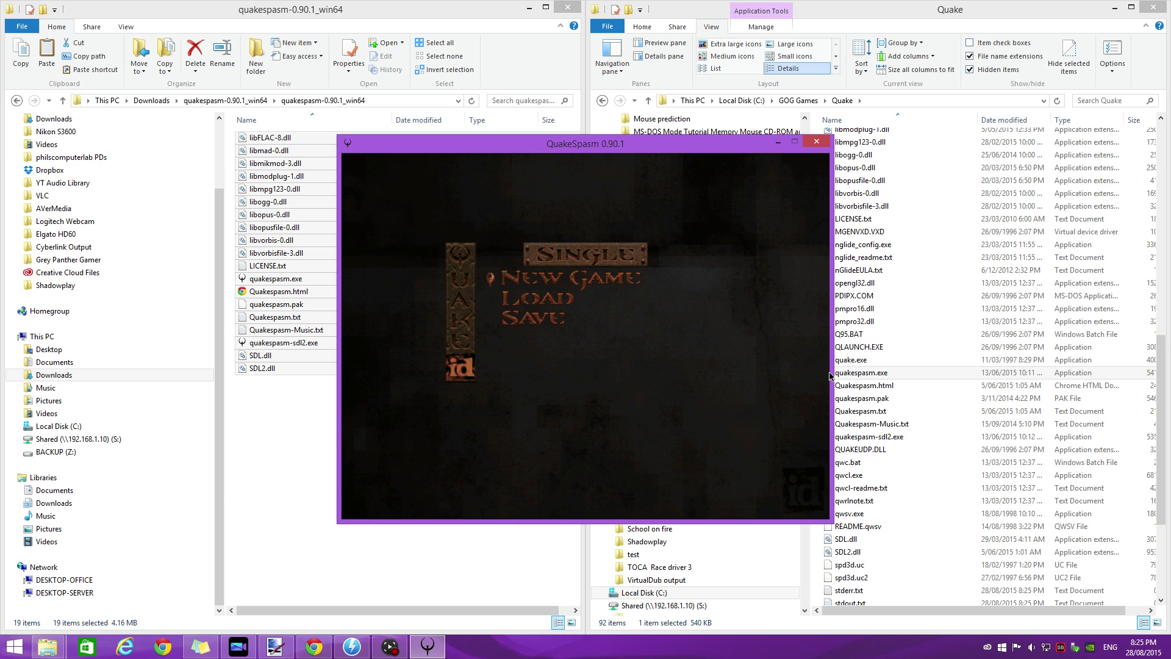
{"action": "key", "text": "Return"}
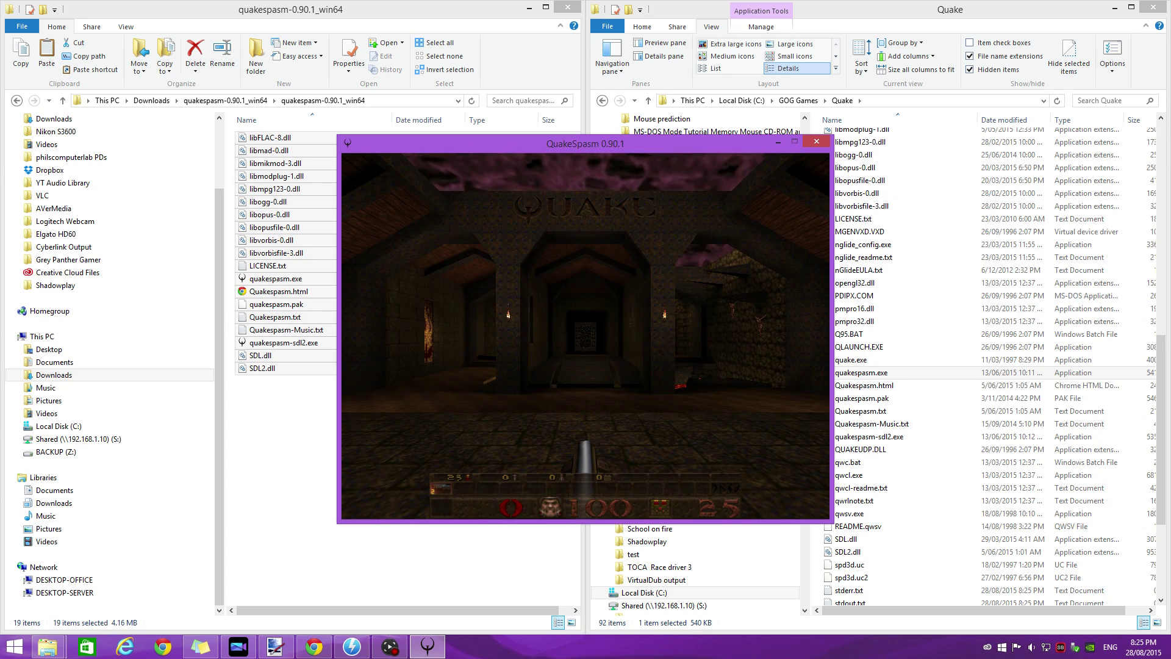
In the console enter 'game hipnotic', start a new game, then enter 'game rogue'.
{"action": "key", "text": "grave"}
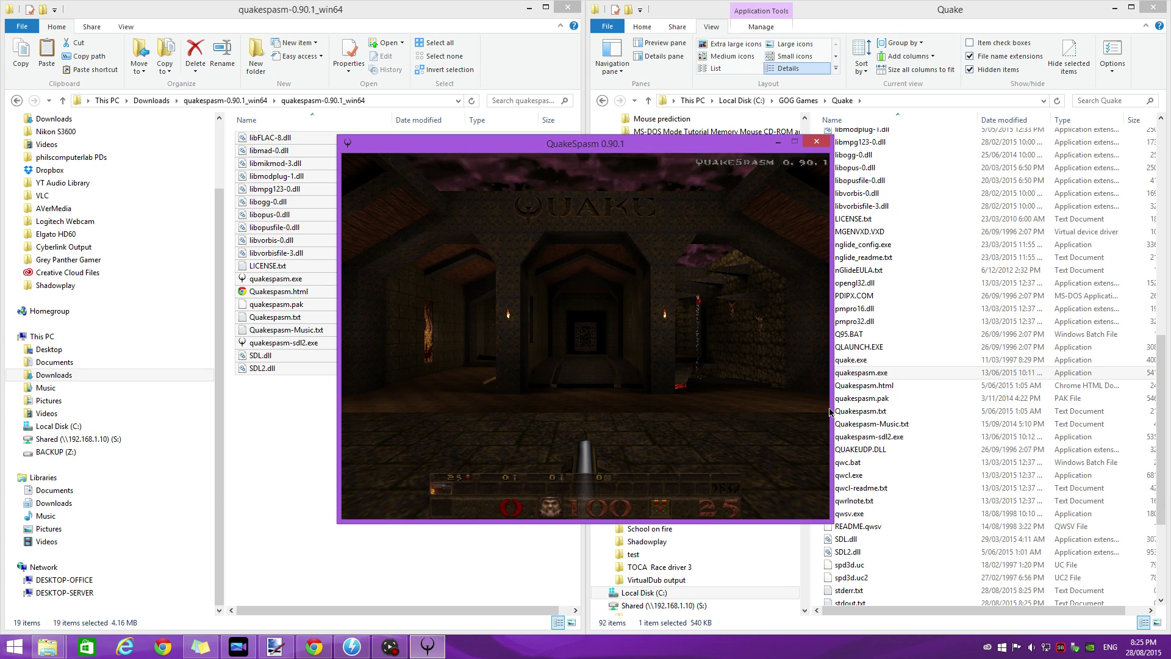
{"action": "type", "text": "game"}
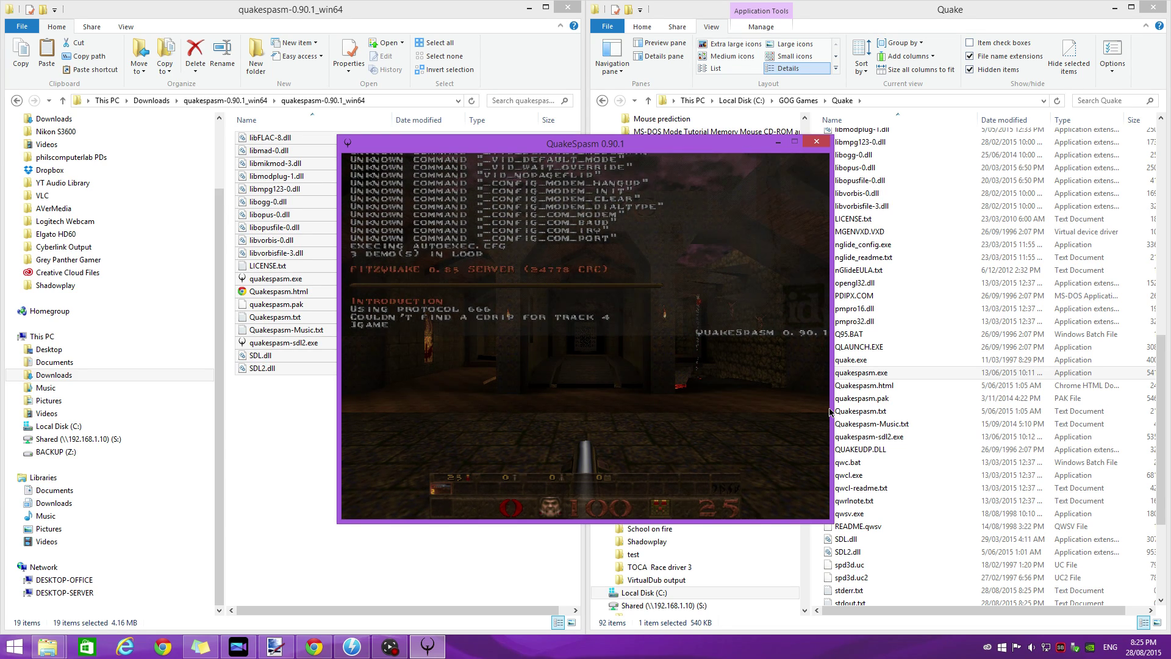
{"action": "type", "text": " hi"}
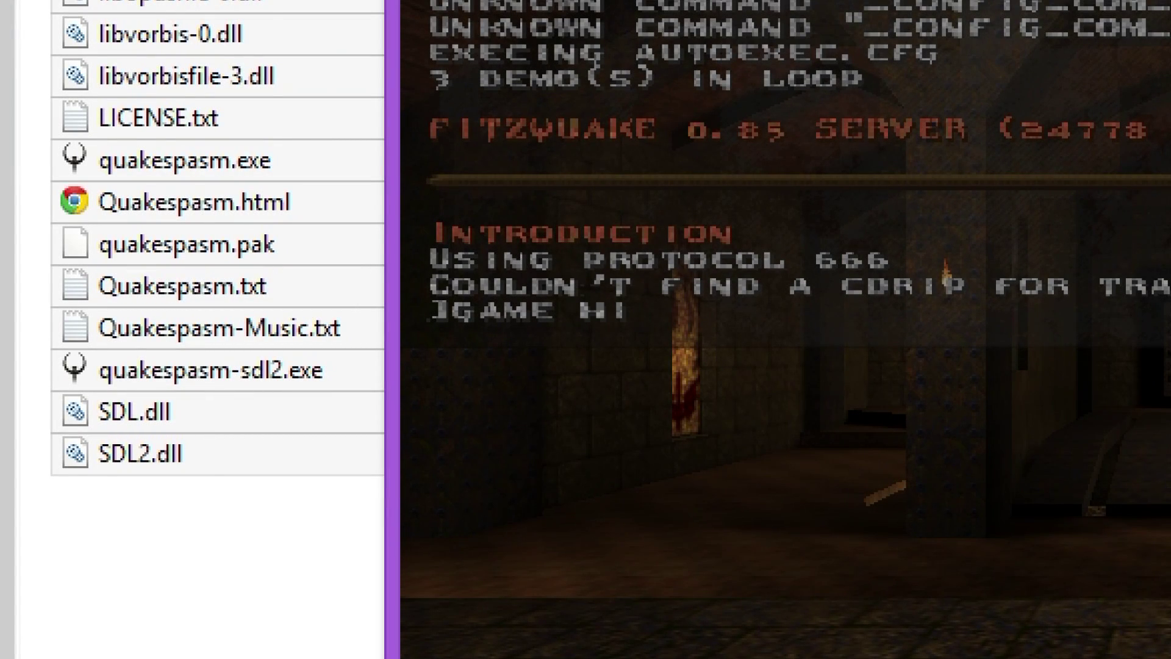
{"action": "type", "text": "pnotic"}
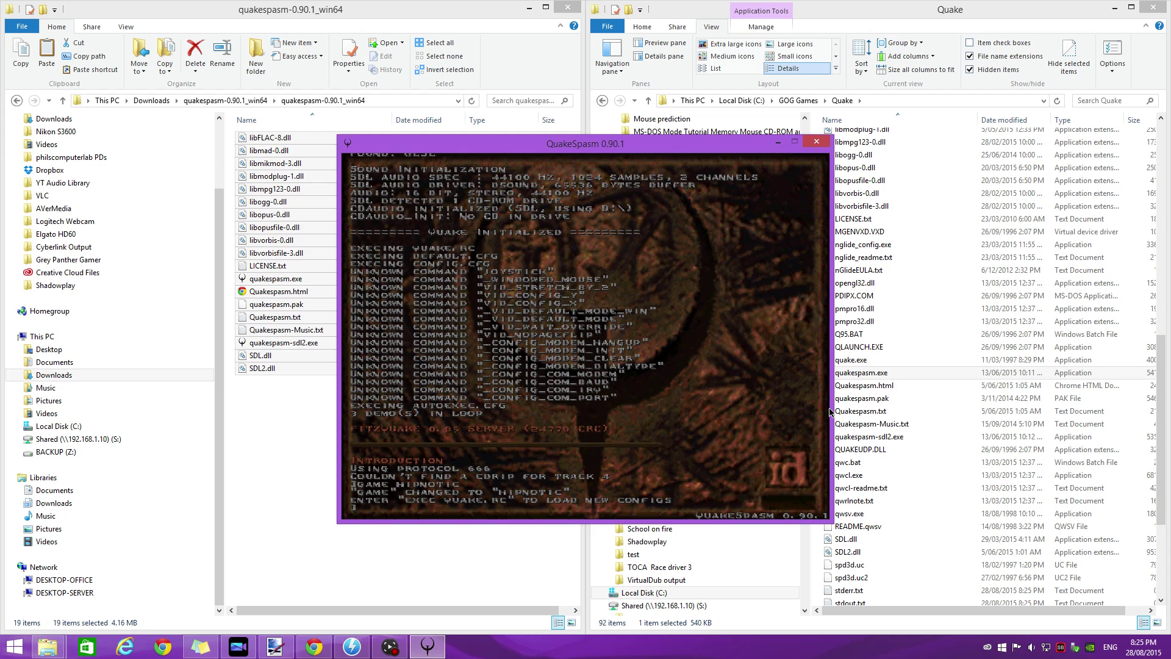
{"action": "key", "text": "Escape"}
{"action": "key", "text": "Return"}
{"action": "key", "text": "Return"}
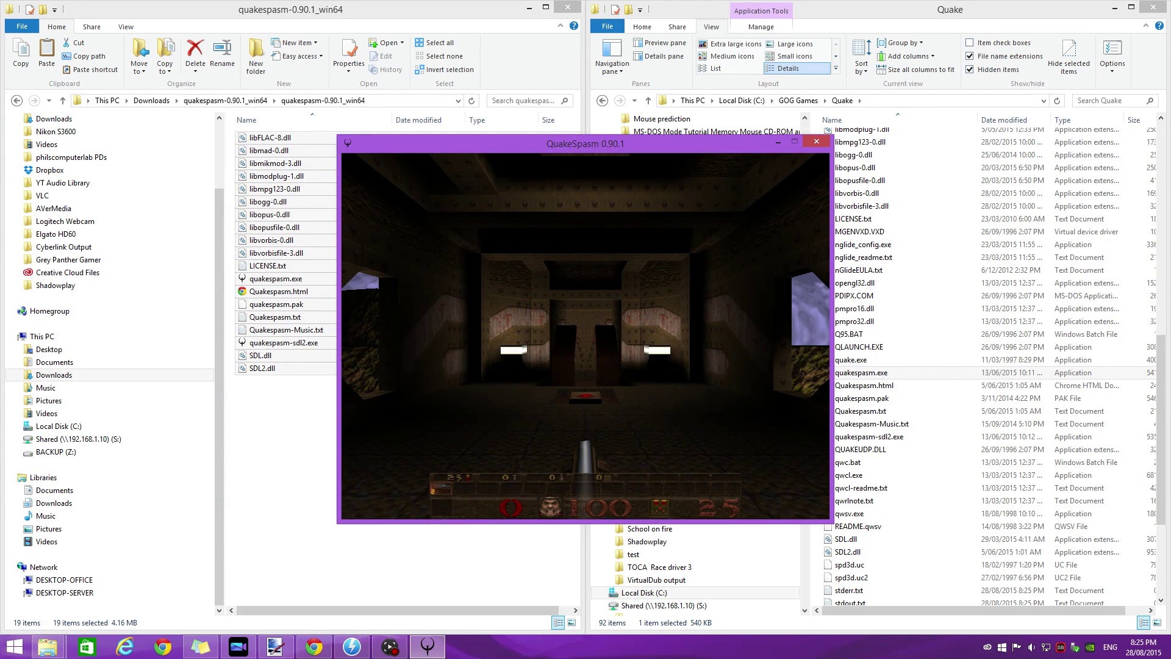
{"action": "type", "text": "game ro"}
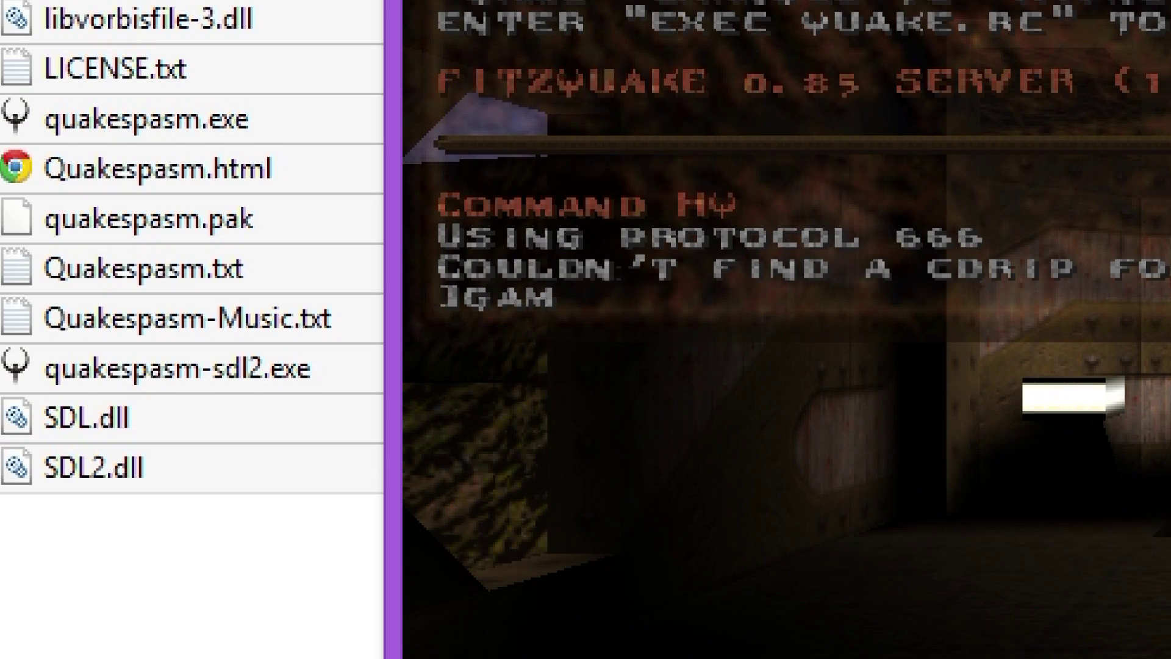
{"action": "type", "text": "gue"}
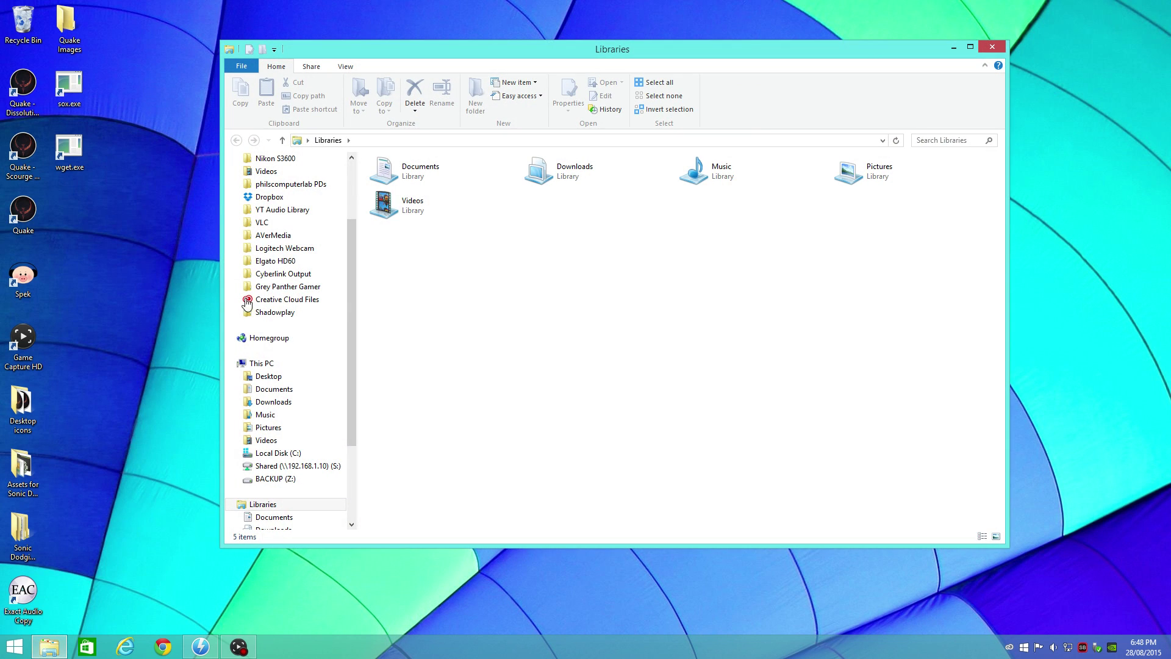
Open GOG Games > Quake and select the six disc image files from game.cue to gamed.gog.
{"action": "scroll", "coordinate": [350, 170], "scroll_direction": "up", "scroll_amount": 3}
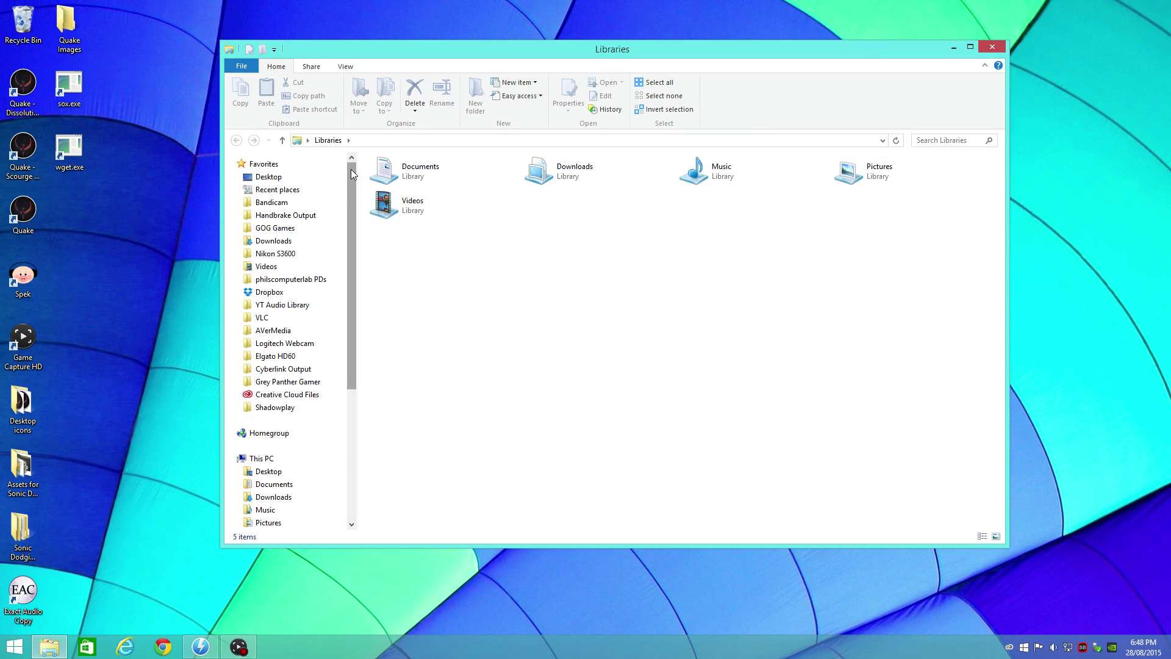
{"action": "left_click", "coordinate": [280, 231]}
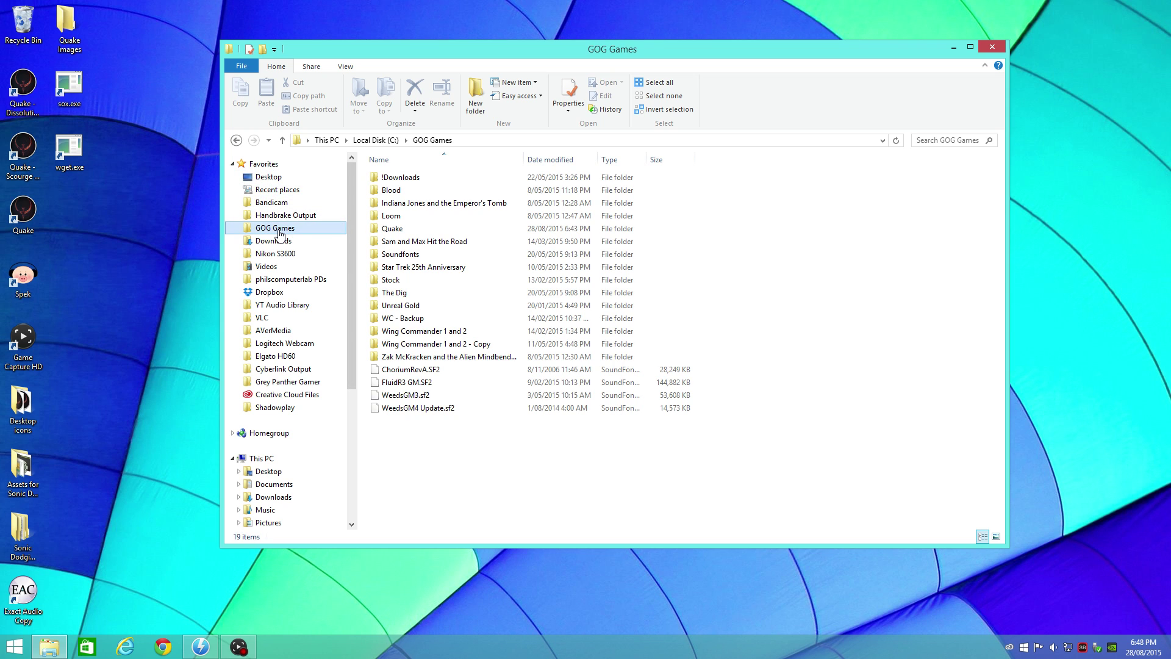
{"action": "double_click", "coordinate": [385, 230]}
{"action": "left_click_drag", "start_coordinate": [999, 184], "coordinate": [994, 232]}
{"action": "left_click", "coordinate": [402, 224]}
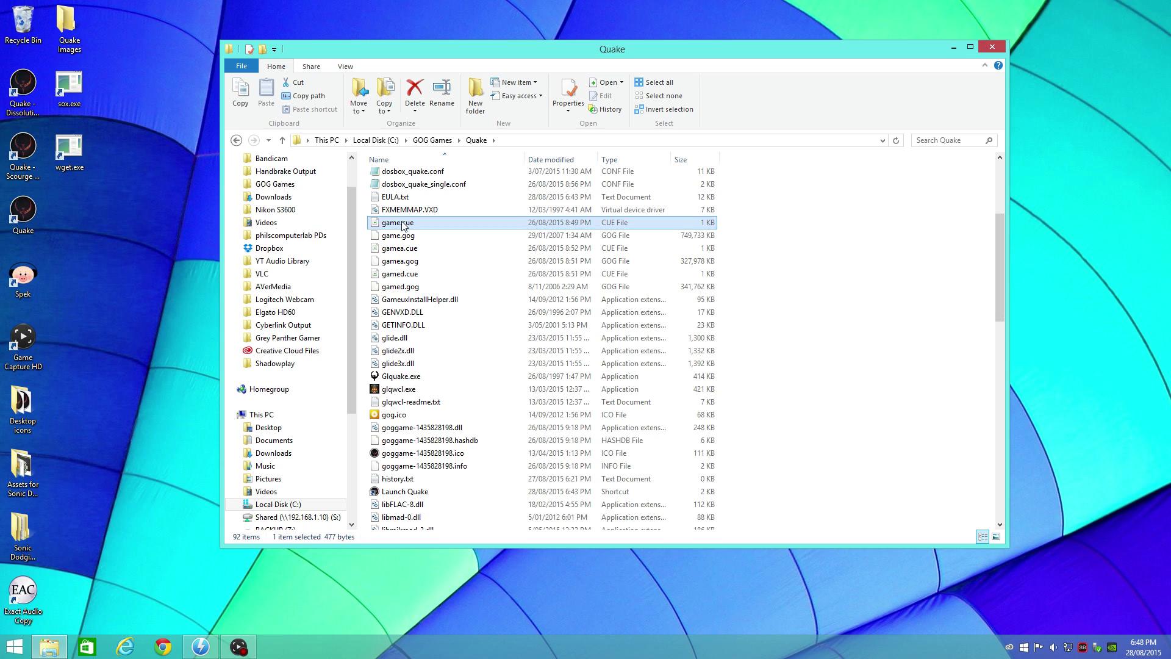
{"action": "key", "text": "shift+Down"}
{"action": "key", "text": "shift+Down"}
{"action": "key", "text": "shift+Down"}
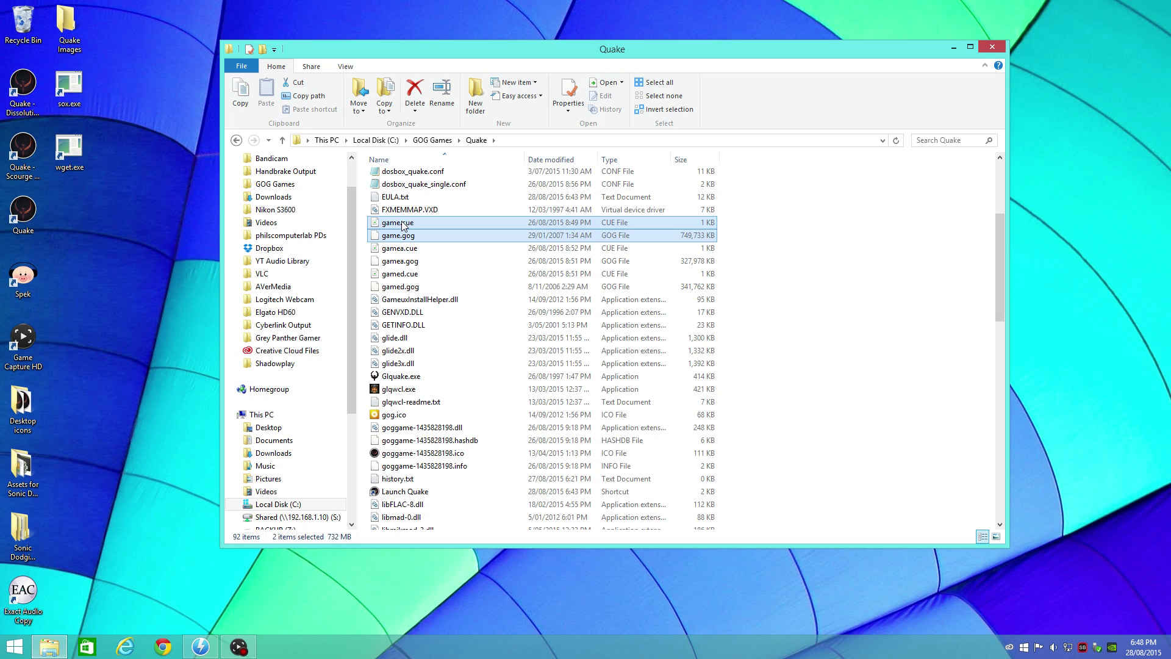
{"action": "key", "text": "shift+Down"}
{"action": "key", "text": "shift+Down"}
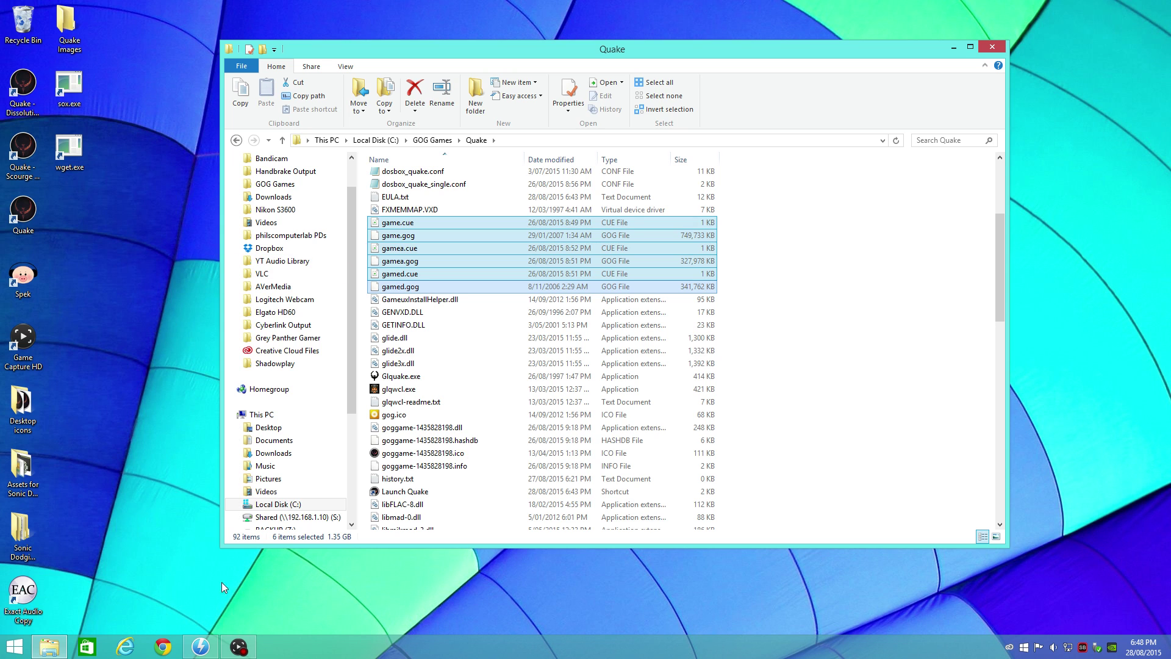
{"action": "left_click", "coordinate": [201, 645]}
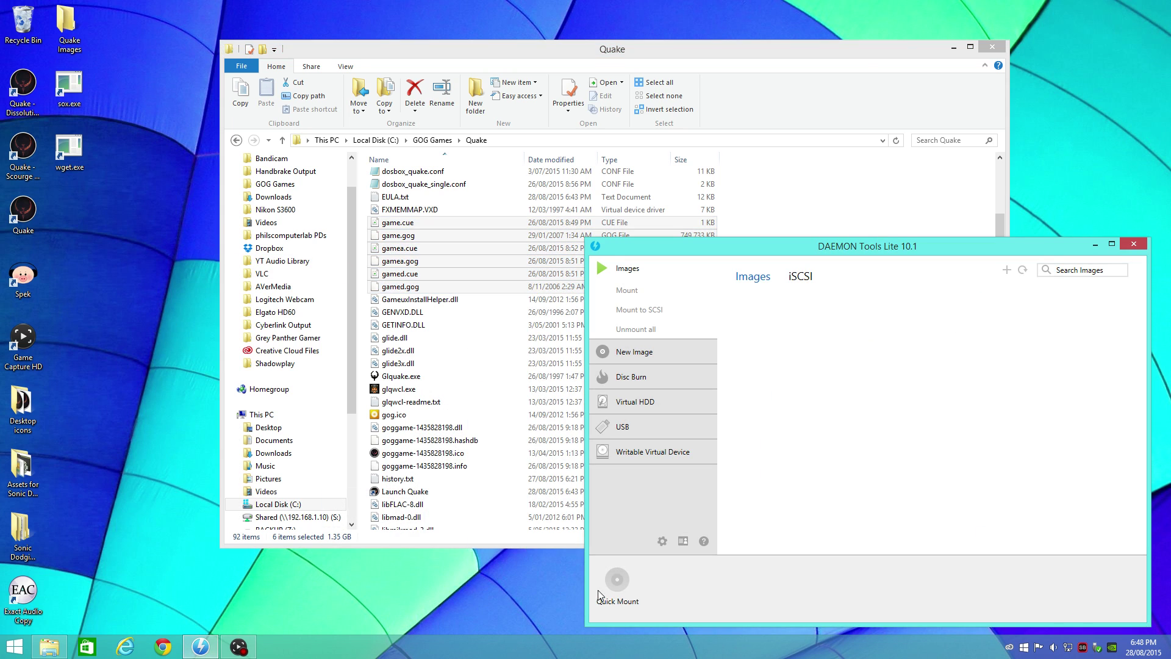
Drag game.cue into DAEMON Tools Lite to mount it as virtual drive E: 'Winquake'.
{"action": "left_click", "coordinate": [617, 579]}
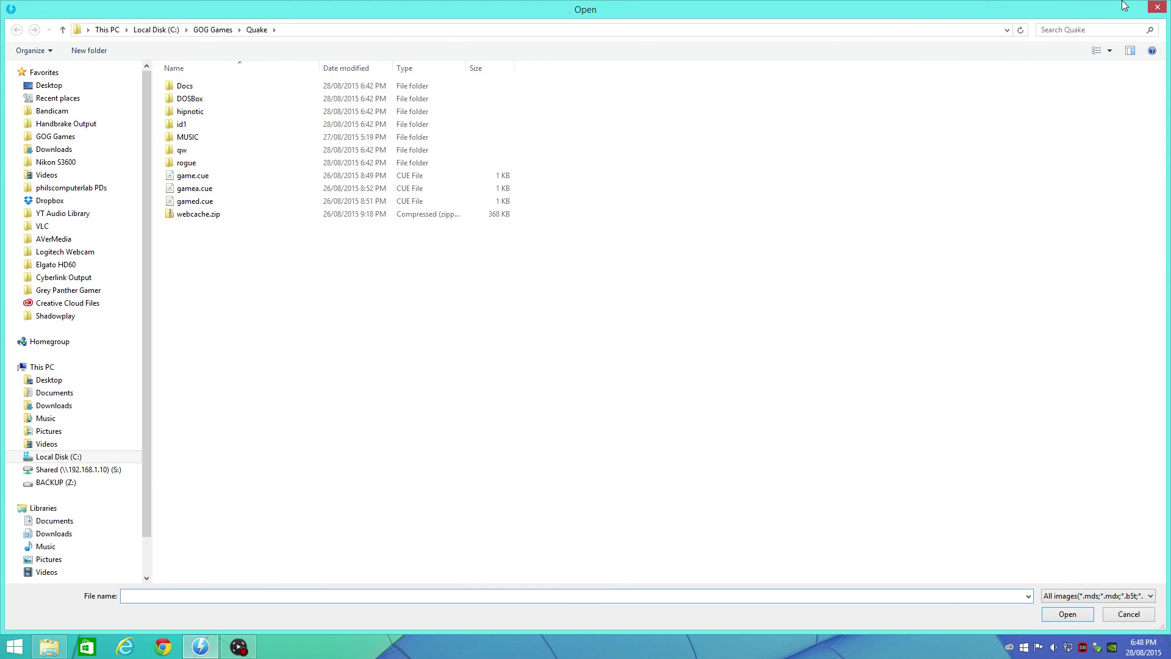
{"action": "left_click", "coordinate": [1159, 8]}
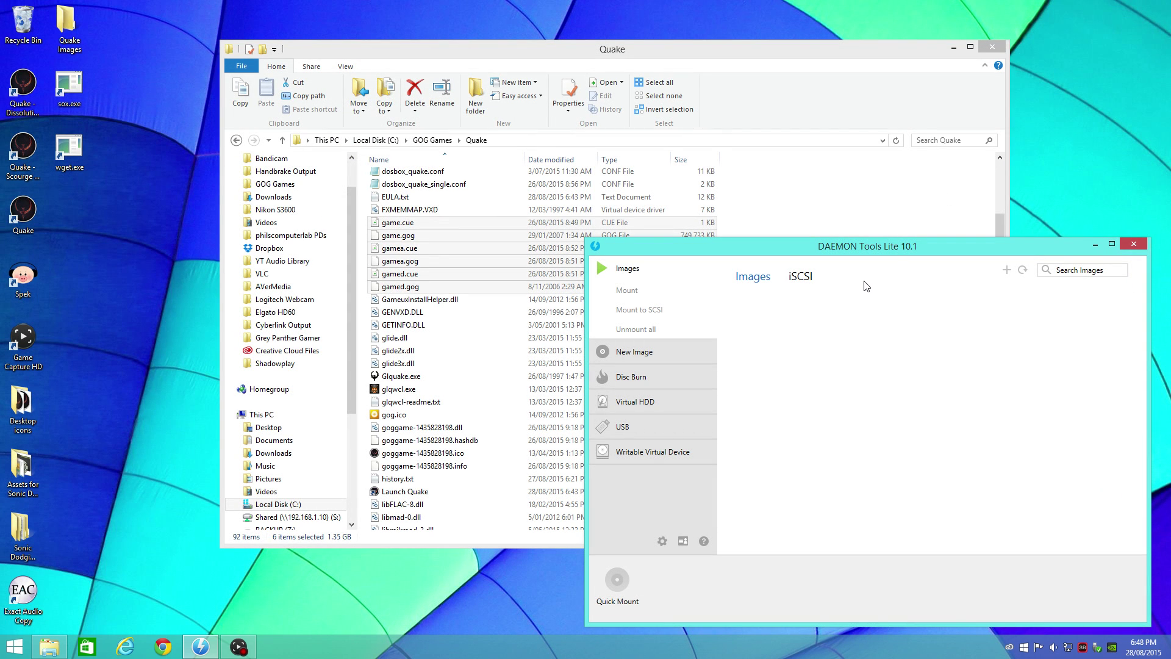
{"action": "left_click", "coordinate": [399, 228]}
{"action": "left_click_drag", "start_coordinate": [398, 228], "coordinate": [669, 595]}
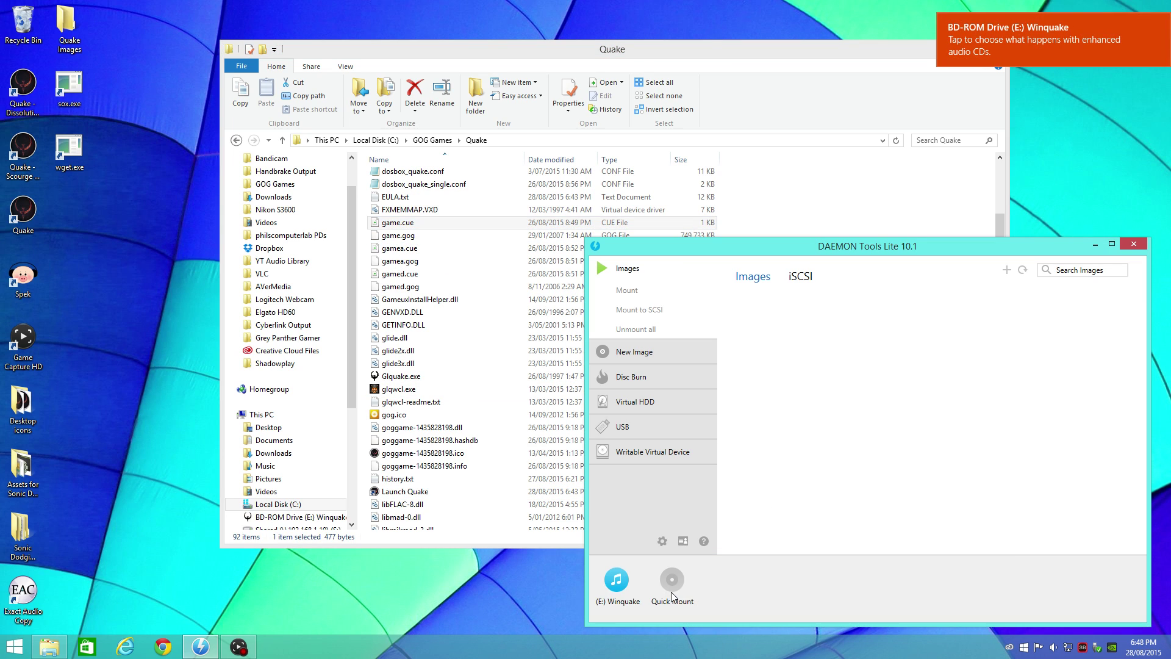
{"action": "left_click", "coordinate": [20, 650]}
Launch Windows Media Player, open the mounted Quake CD, and rip its ten tracks as WAV (Lossless).
{"action": "type", "text": "windows media"}
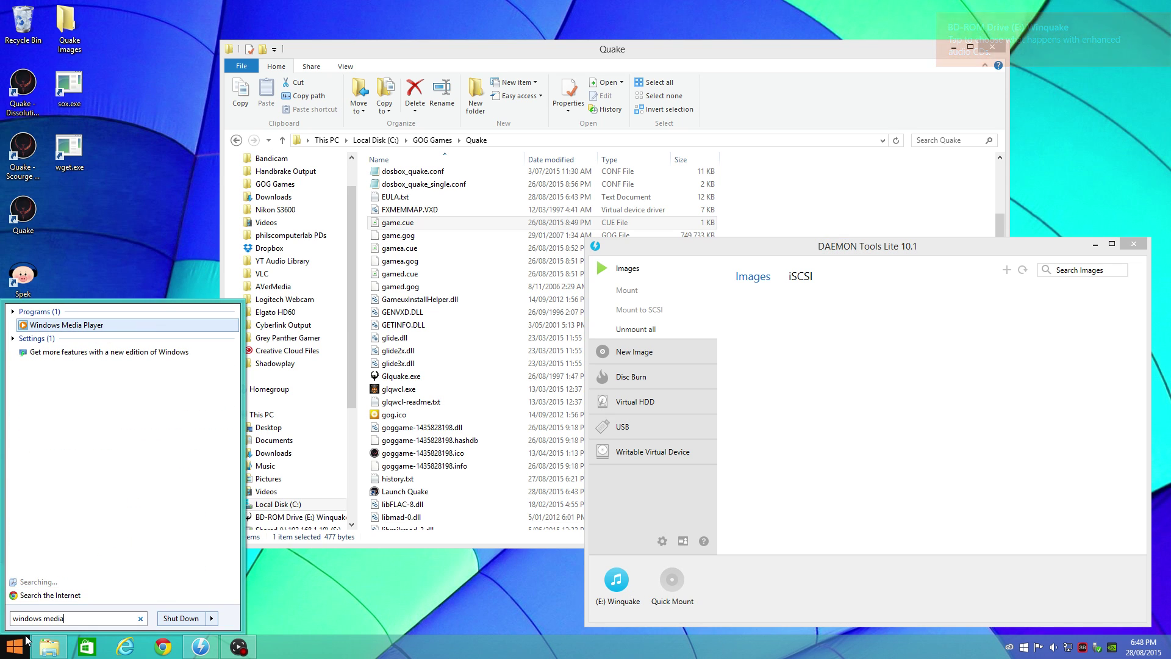
{"action": "key", "text": "Return"}
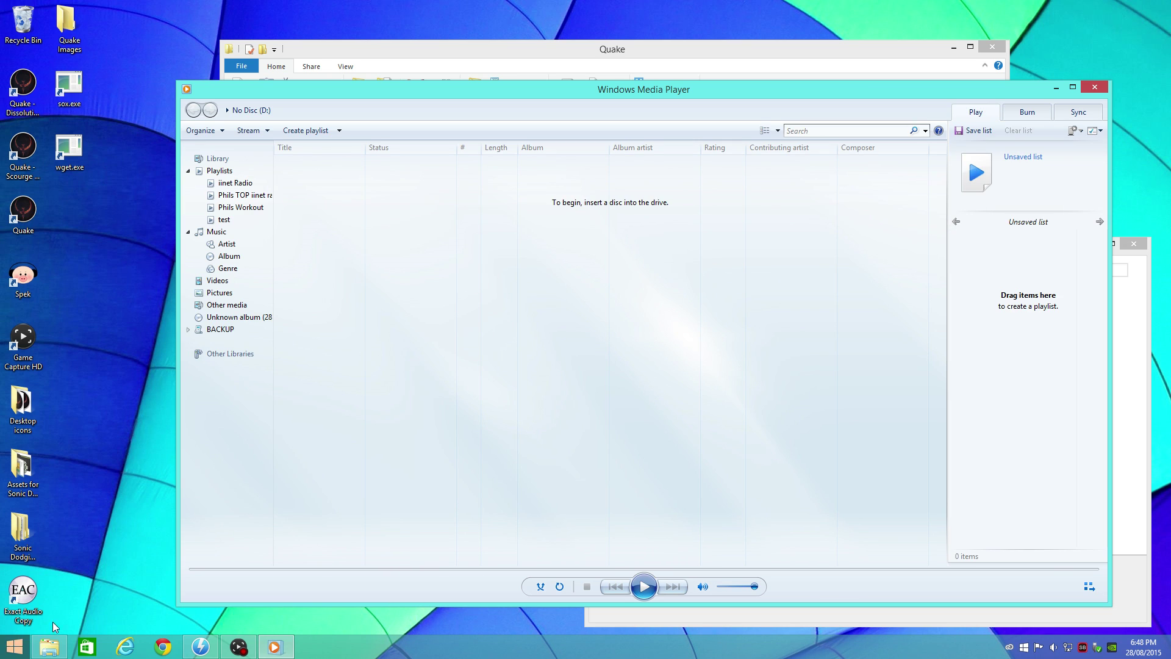
{"action": "left_click", "coordinate": [227, 318]}
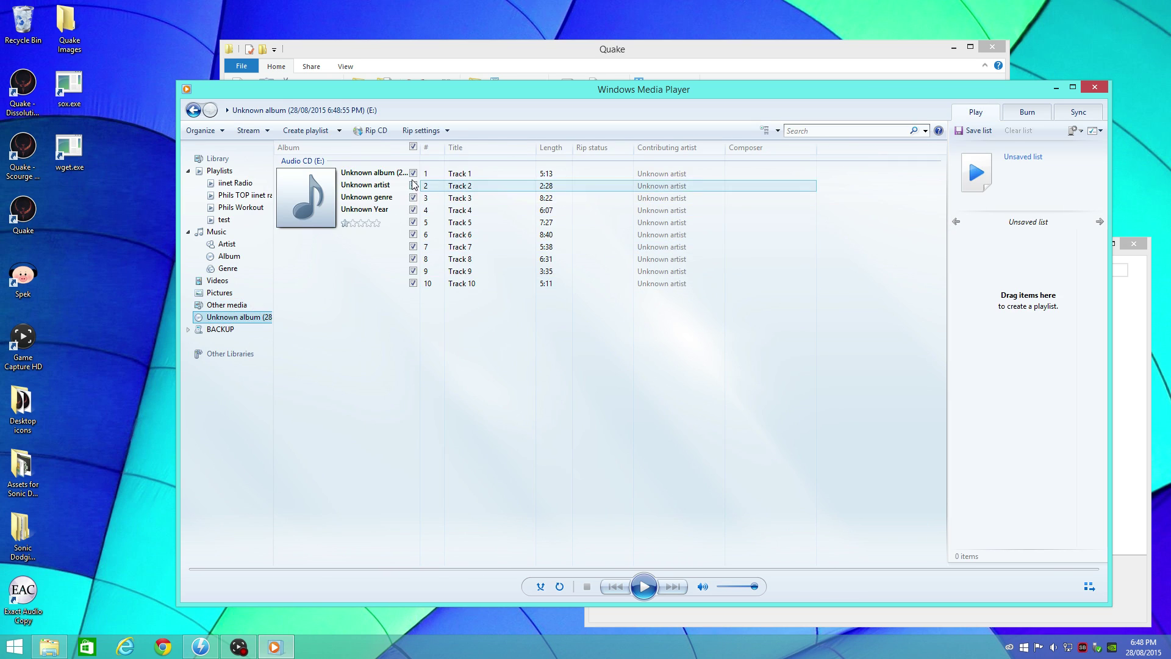
{"action": "left_click", "coordinate": [448, 132]}
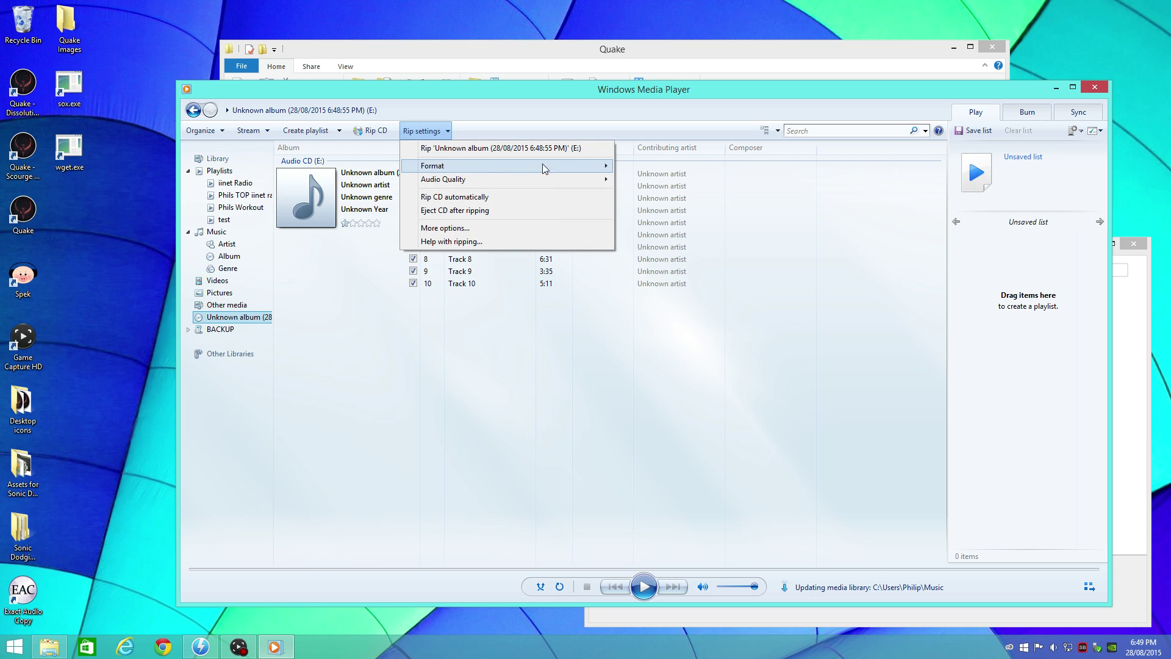
{"action": "mouse_move", "coordinate": [573, 166]}
{"action": "left_click", "coordinate": [638, 234]}
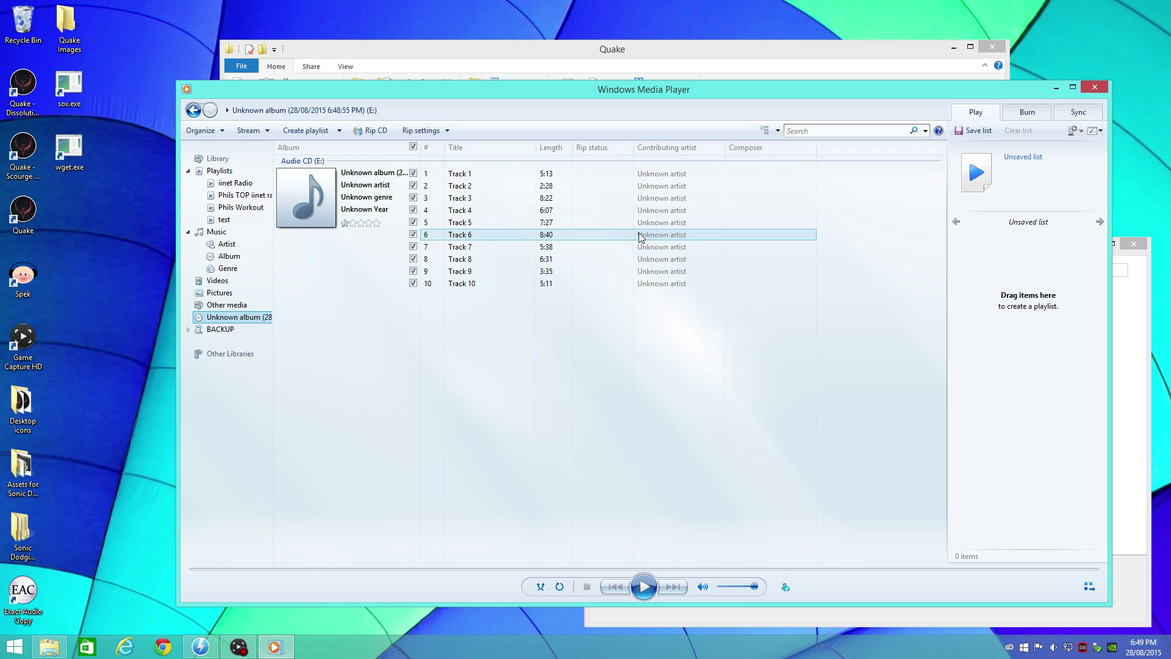
{"action": "left_click", "coordinate": [373, 131]}
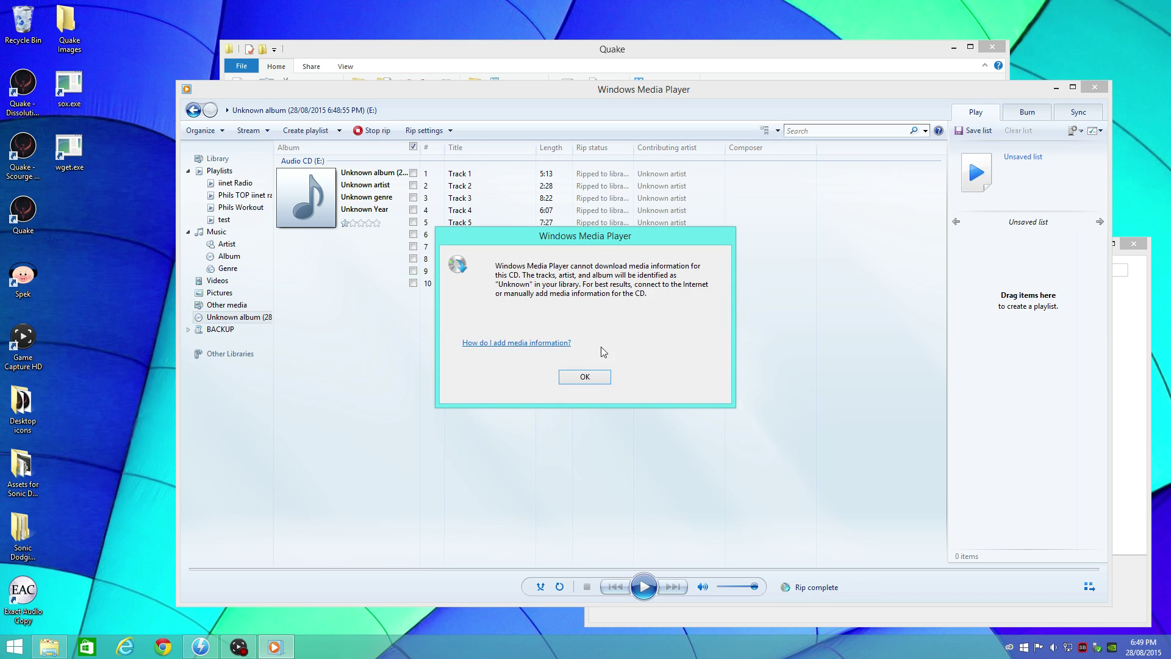
{"action": "left_click", "coordinate": [587, 380]}
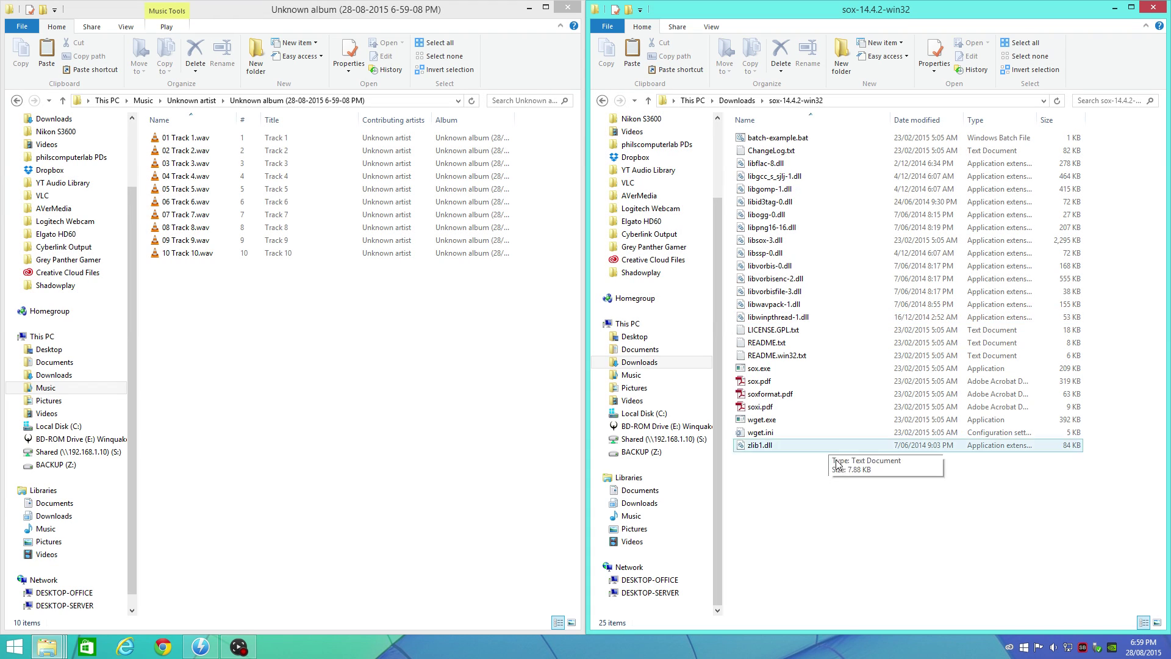
Move all sox-14.4.2-win32 files into the Unknown album folder and close the emptied download folder.
{"action": "left_click_drag", "start_coordinate": [860, 498], "coordinate": [763, 140]}
{"action": "left_click_drag", "start_coordinate": [253, 440], "coordinate": [232, 449]}
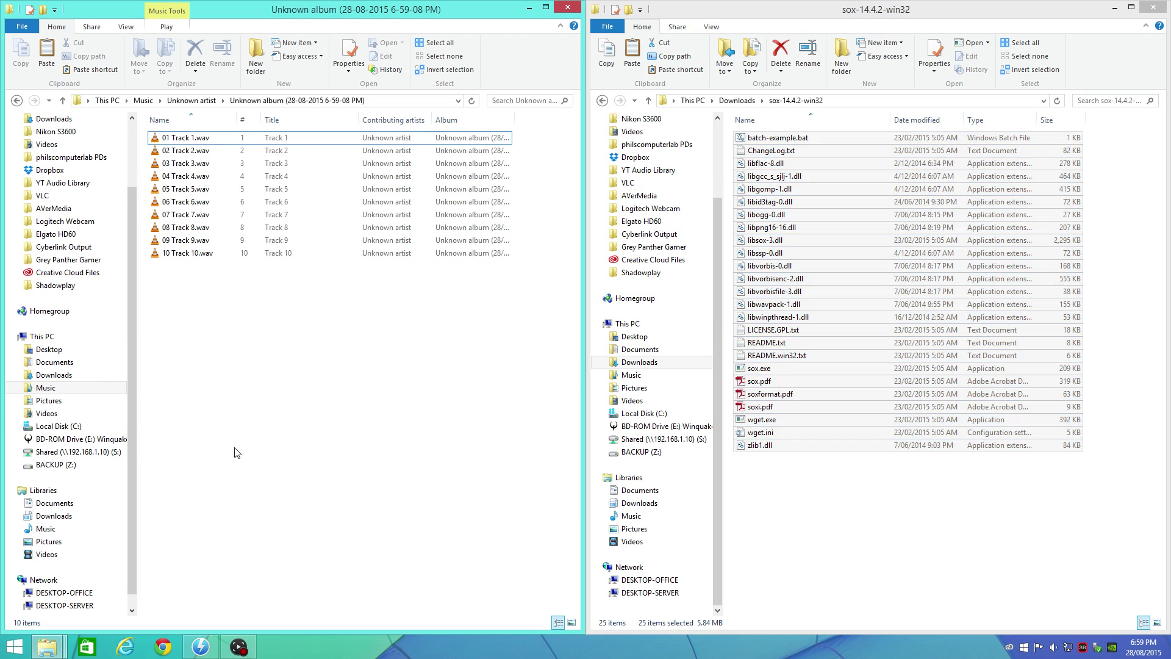
{"action": "left_click", "coordinate": [1153, 7]}
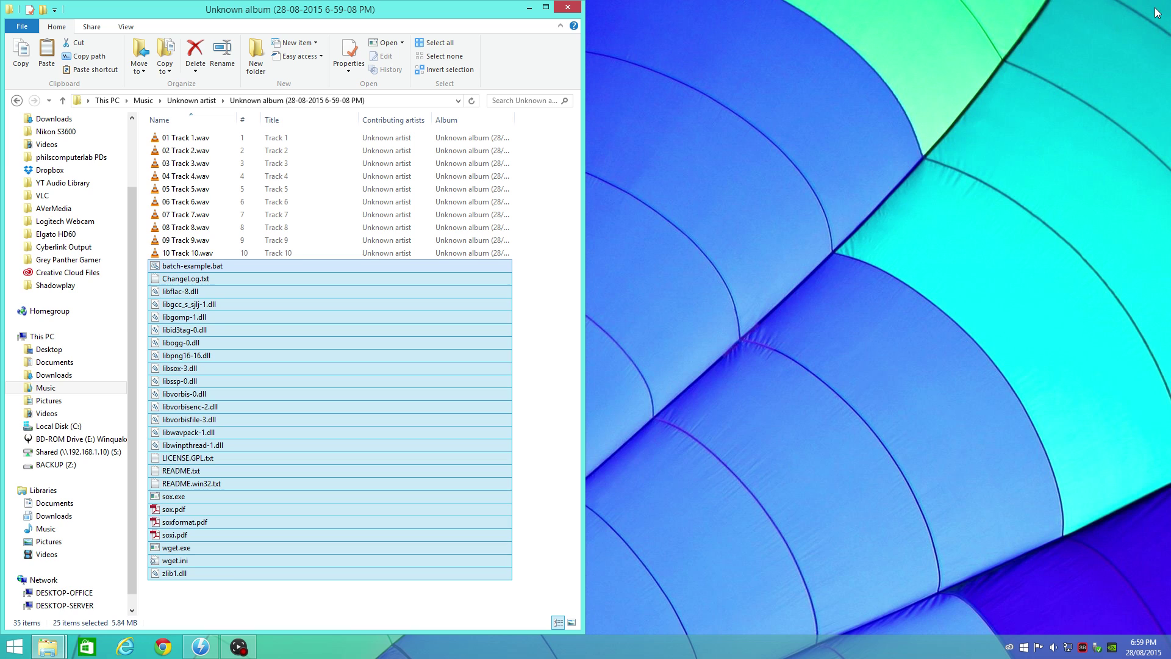
{"action": "left_click_drag", "start_coordinate": [485, 8], "coordinate": [1169, 120]}
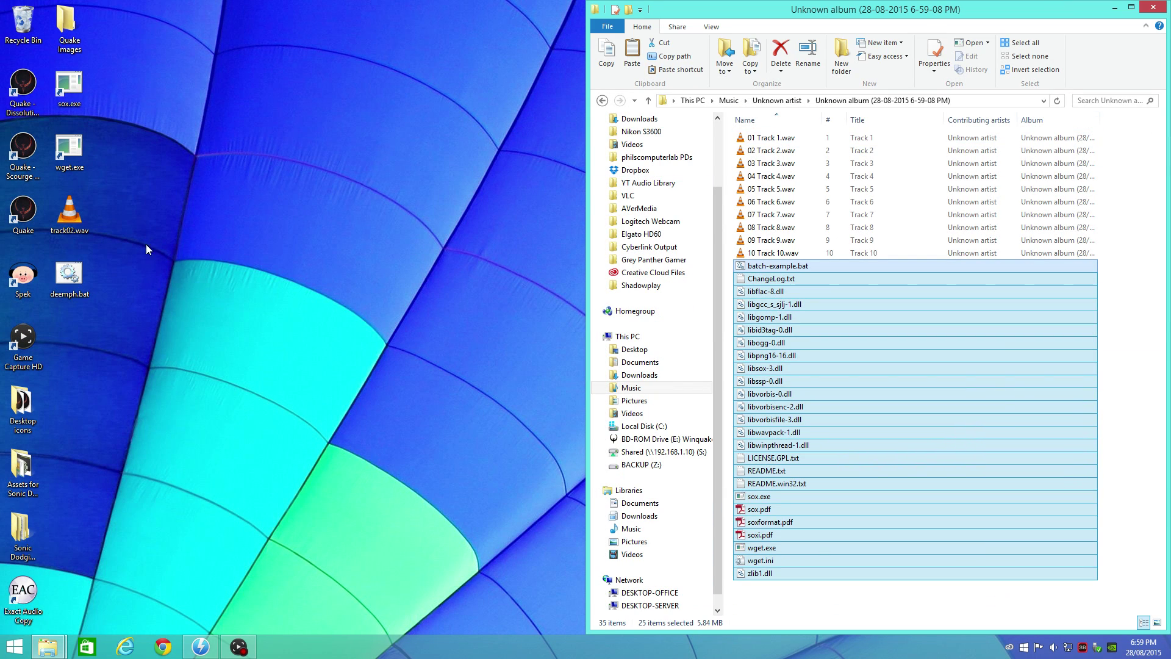
Move deemph.bat from the desktop into the album folder and open it in Notepad.
{"action": "left_click_drag", "start_coordinate": [69, 274], "coordinate": [810, 604]}
{"action": "left_click_drag", "start_coordinate": [810, 604], "coordinate": [810, 604]}
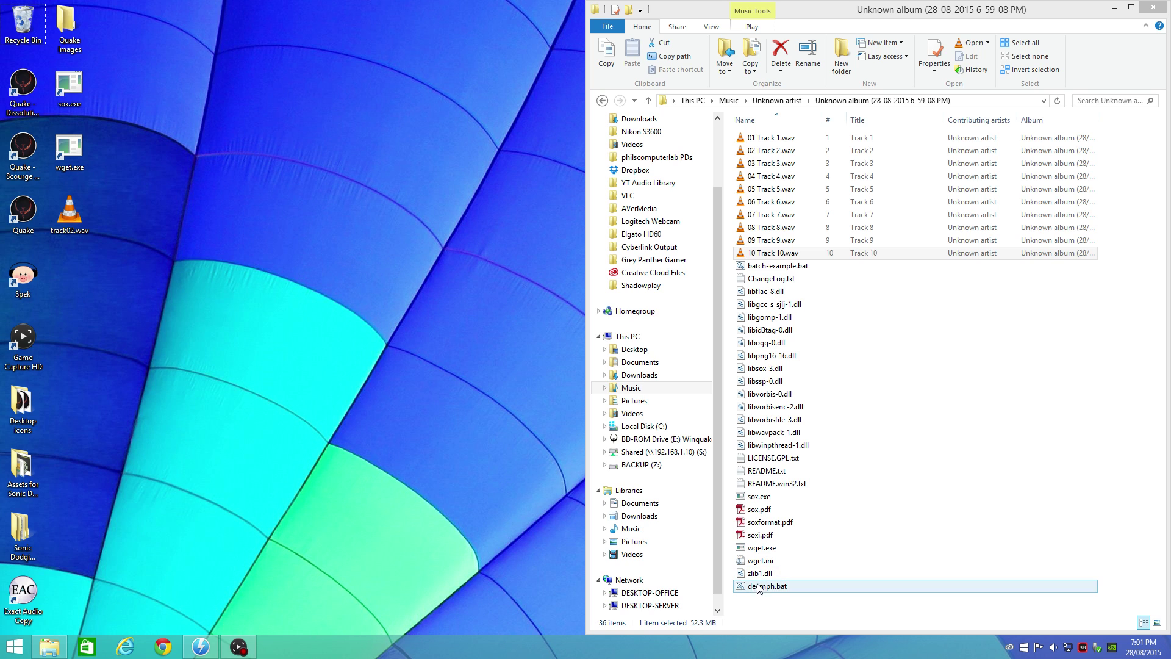
{"action": "right_click", "coordinate": [764, 589]}
{"action": "left_click", "coordinate": [793, 385]}
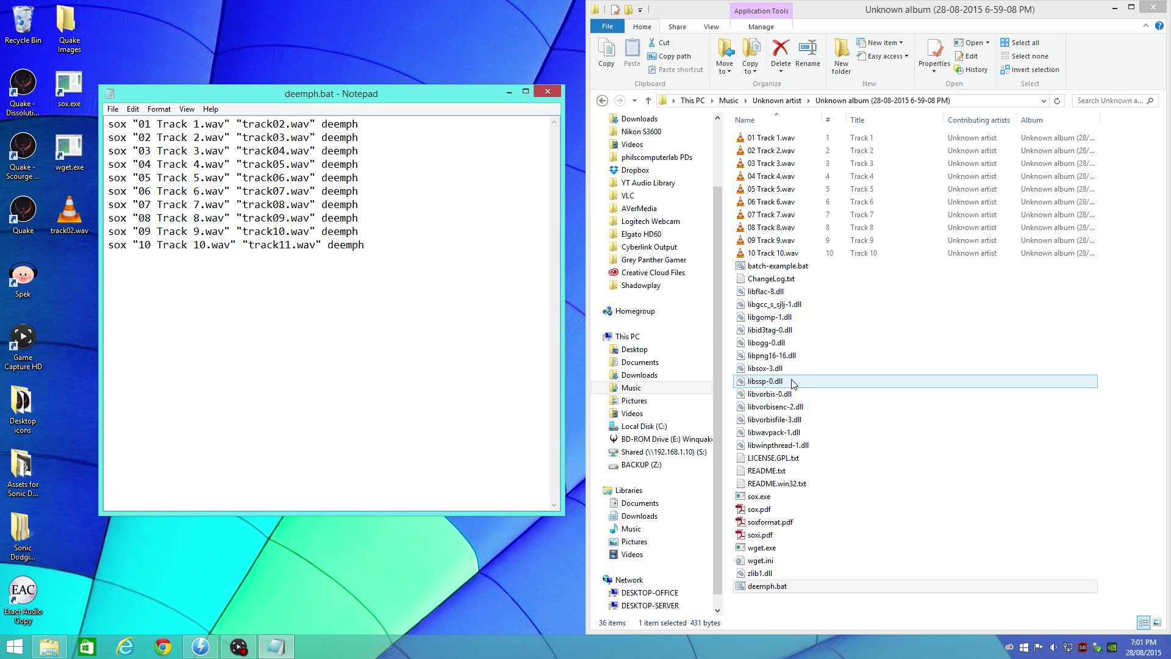
Close Notepad and run deemph.bat so SoX writes track02.wav through track11.wav.
{"action": "left_click", "coordinate": [548, 92]}
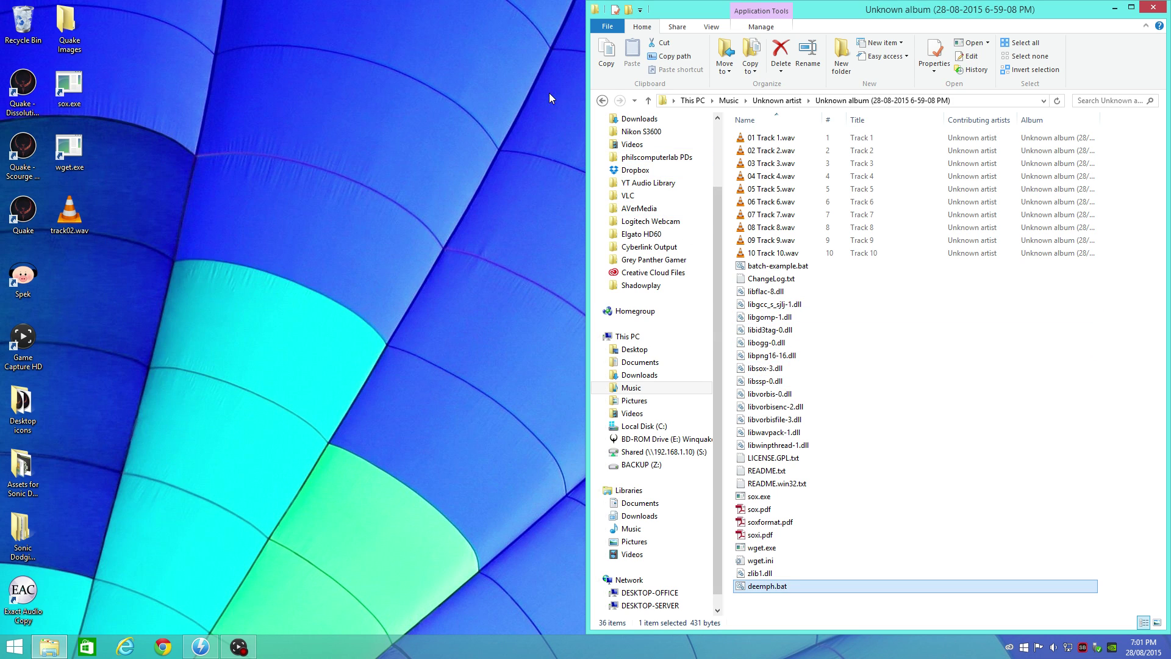
{"action": "double_click", "coordinate": [756, 587]}
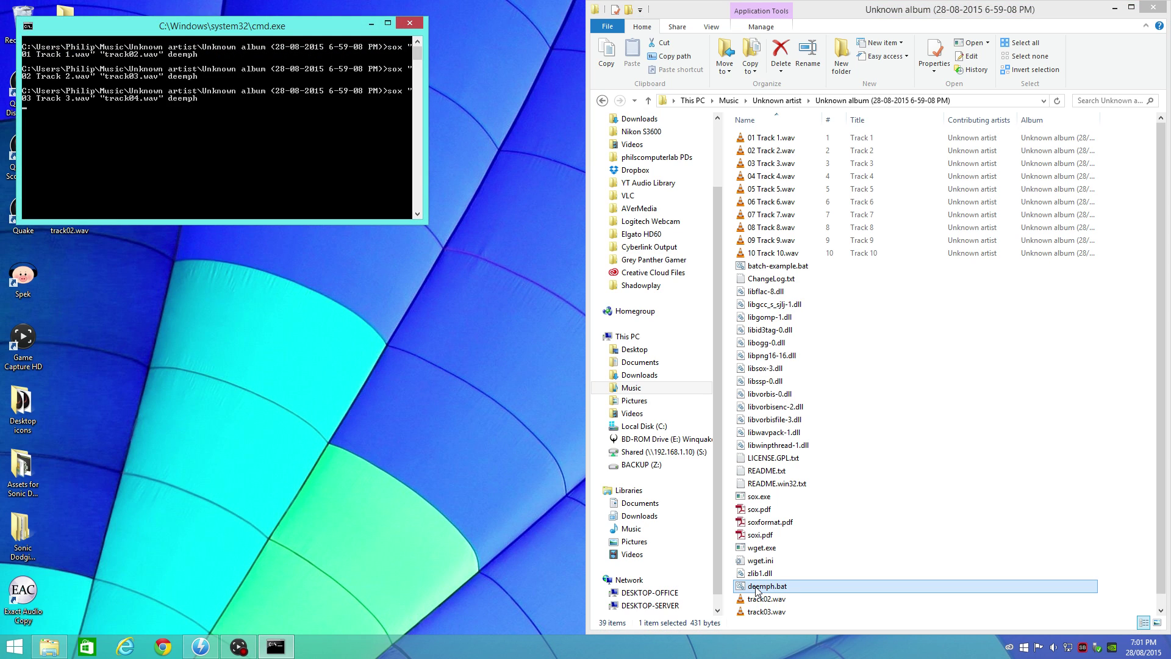
{"action": "left_click", "coordinate": [1162, 575]}
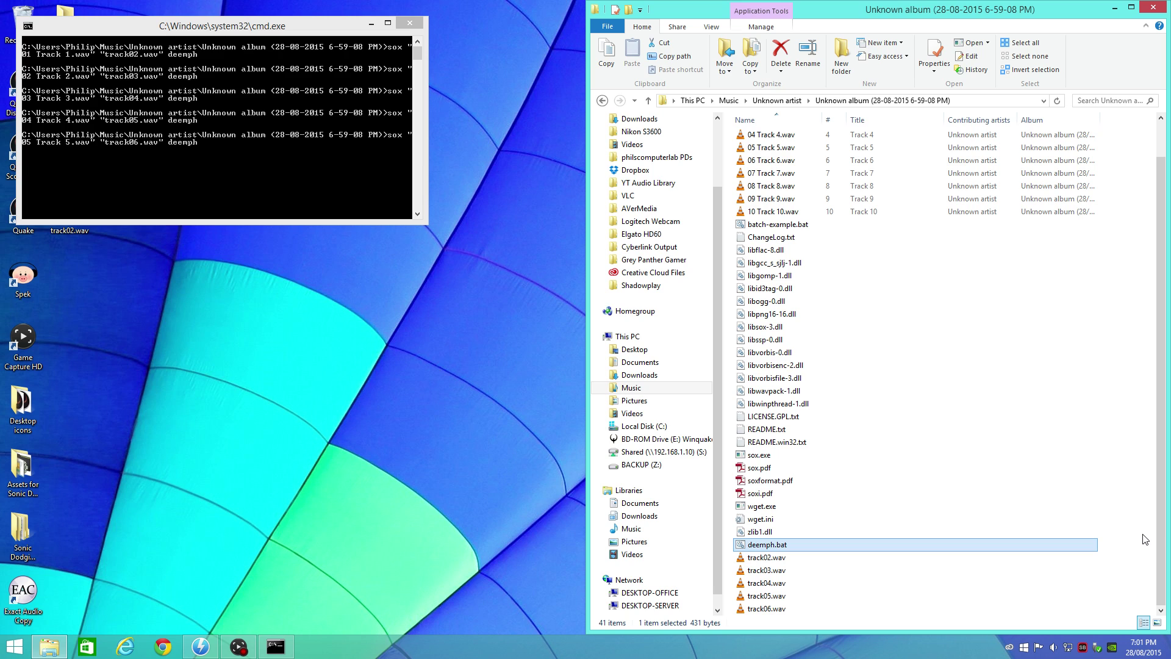
{"action": "left_click", "coordinate": [1161, 610]}
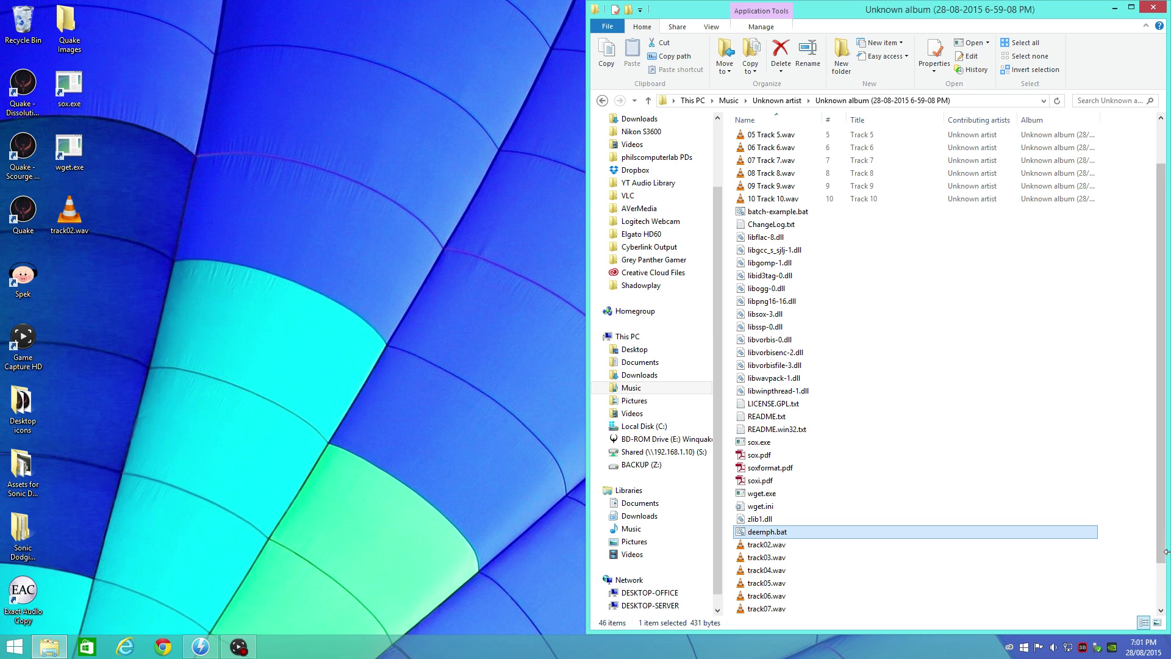
{"action": "left_click_drag", "start_coordinate": [1162, 534], "coordinate": [1161, 590]}
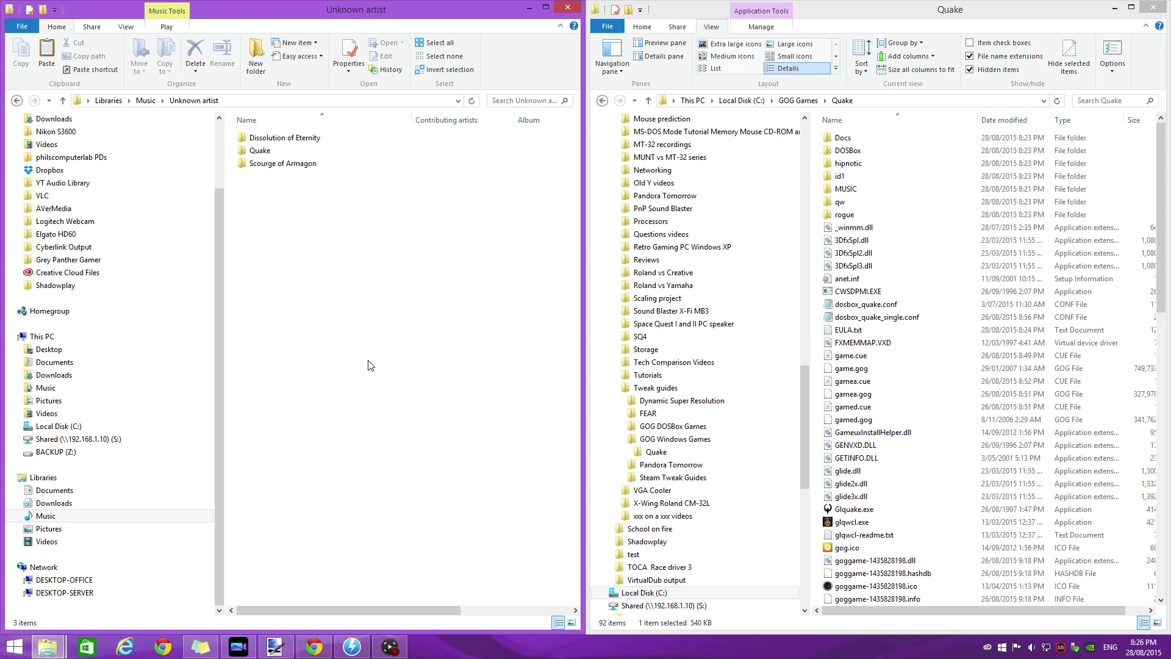
Create a new folder named 'music' inside Quake's id1 folder and open it.
{"action": "double_click", "coordinate": [845, 177]}
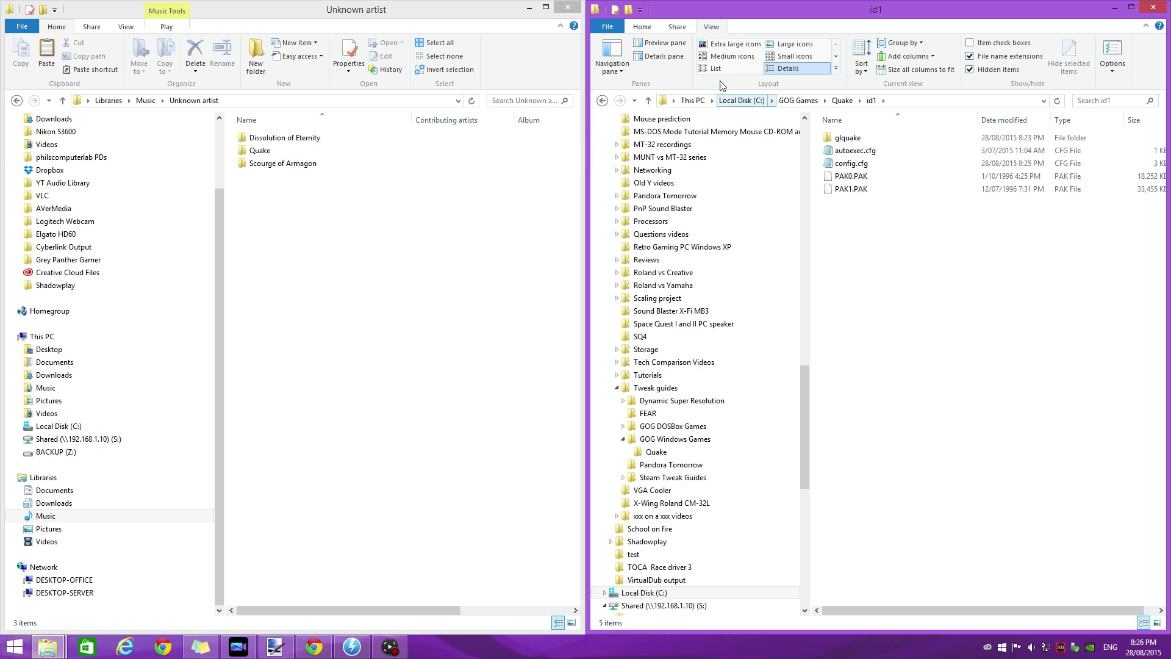
{"action": "left_click", "coordinate": [642, 27]}
{"action": "left_click", "coordinate": [841, 58]}
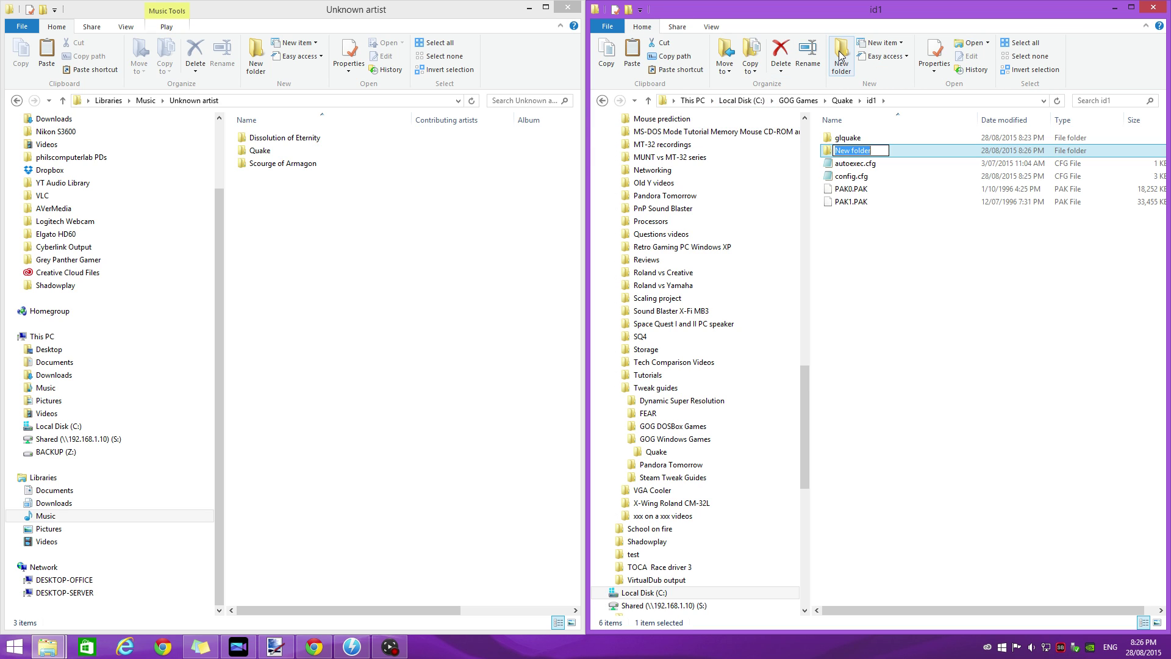
{"action": "type", "text": "music"}
{"action": "key", "text": "Return"}
{"action": "key", "text": "Return"}
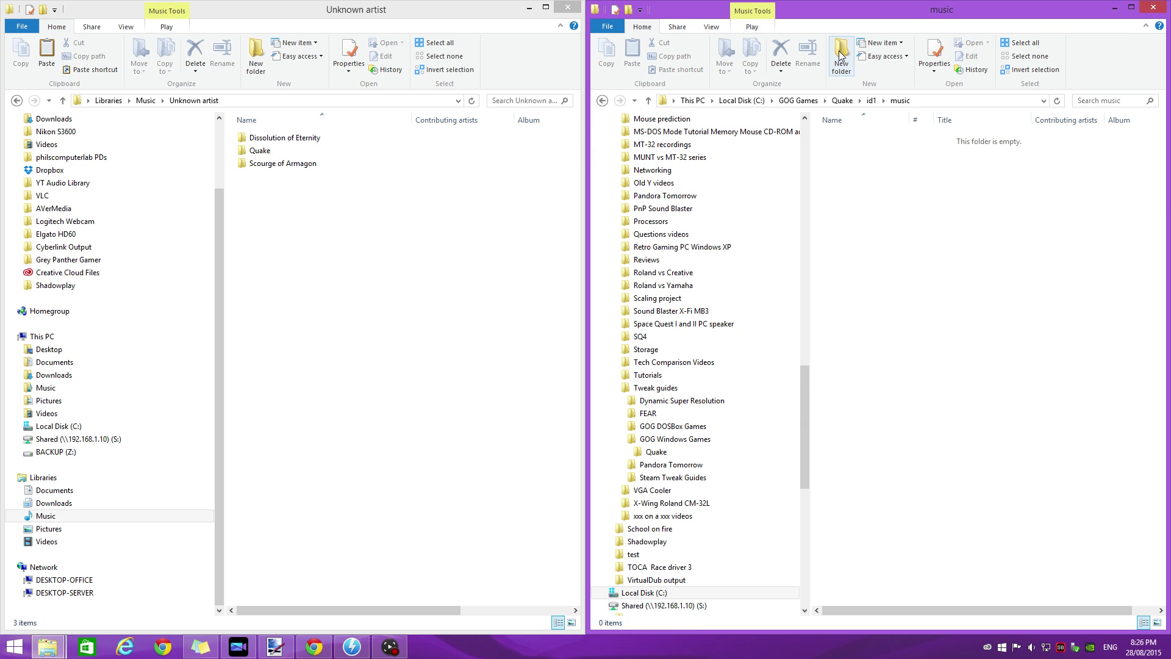
Copy track02.wav through track11.wav from the ripped Quake album into id1\music.
{"action": "double_click", "coordinate": [263, 151]}
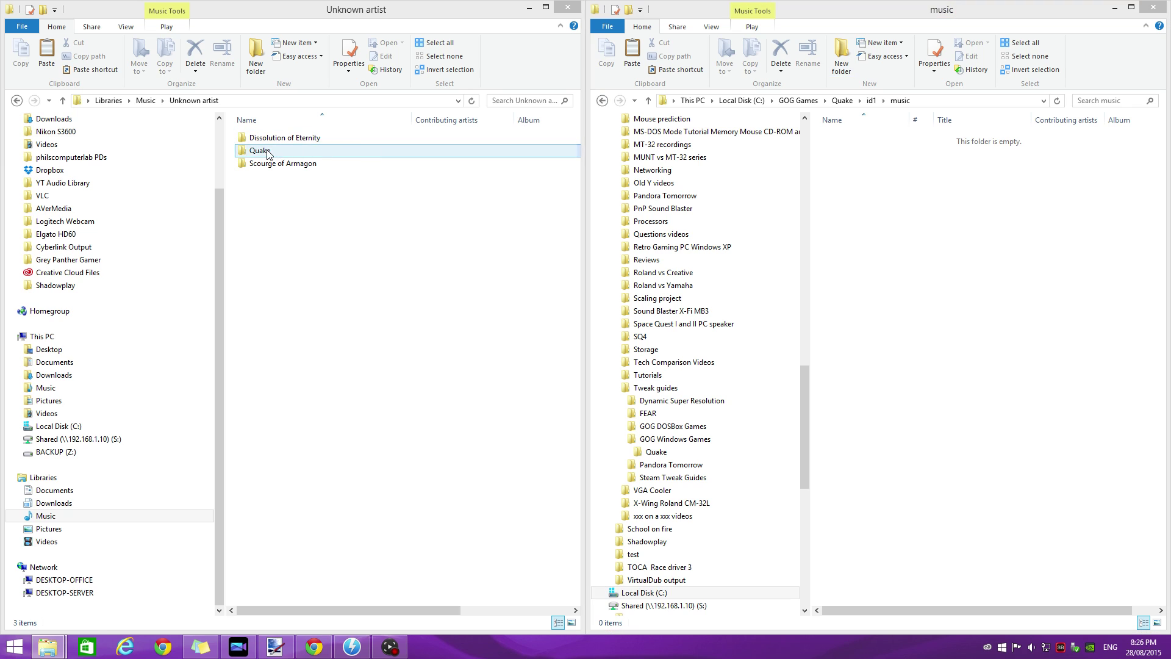
{"action": "left_click_drag", "start_coordinate": [573, 305], "coordinate": [577, 423]}
{"action": "left_click", "coordinate": [271, 445]}
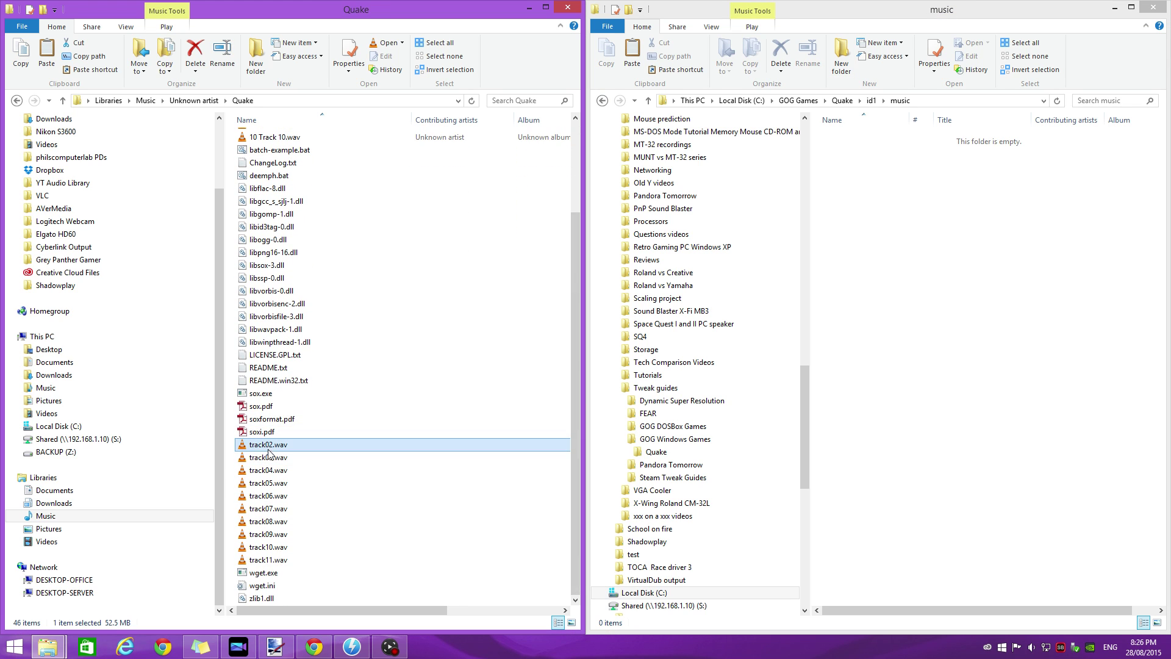
{"action": "left_click", "coordinate": [268, 559], "text": "shift"}
{"action": "left_click_drag", "start_coordinate": [259, 448], "coordinate": [895, 331]}
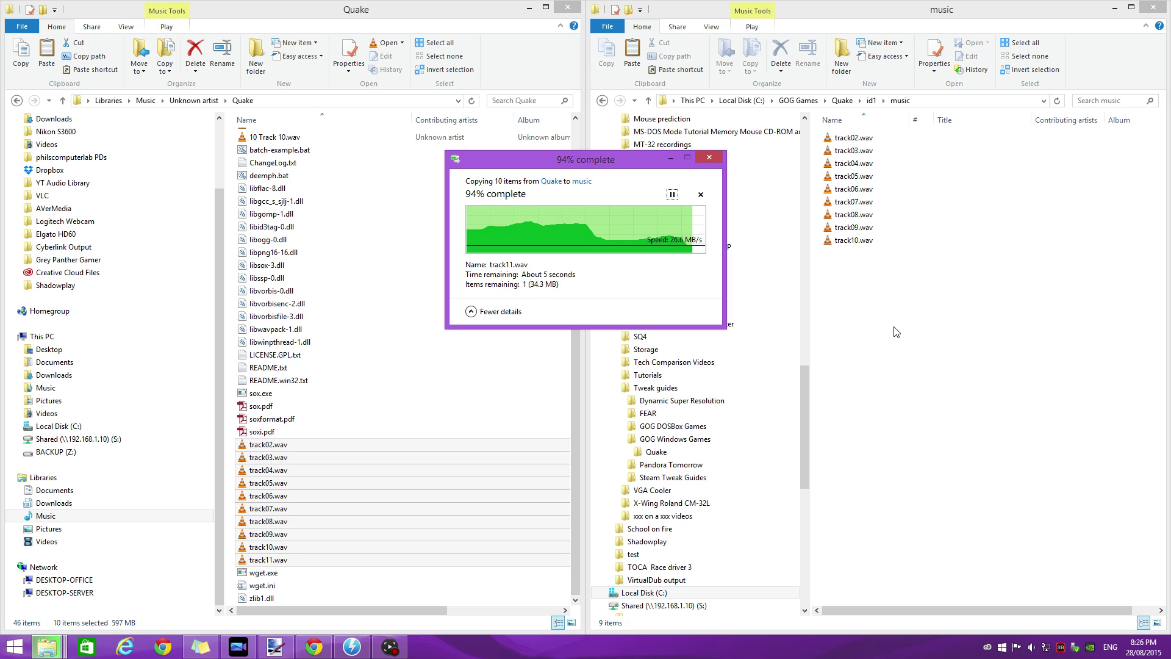
{"action": "left_click", "coordinate": [842, 103]}
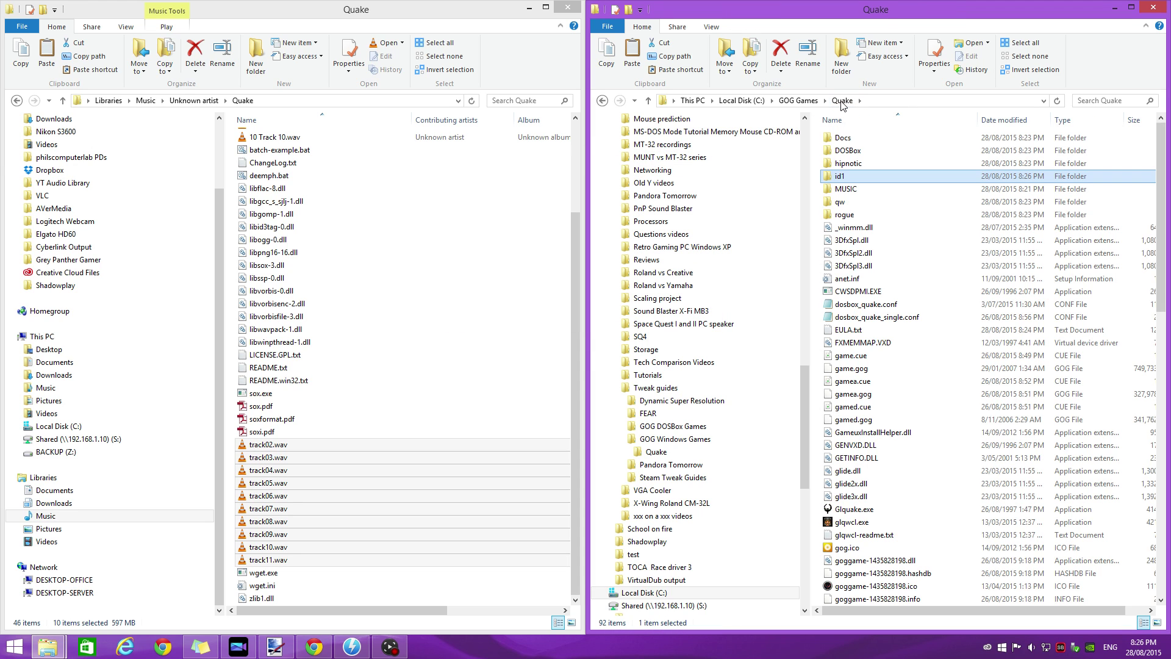
Create a 'music' folder in hipnotic and drag the eight Scourge of Armagon tracks into it.
{"action": "double_click", "coordinate": [849, 165]}
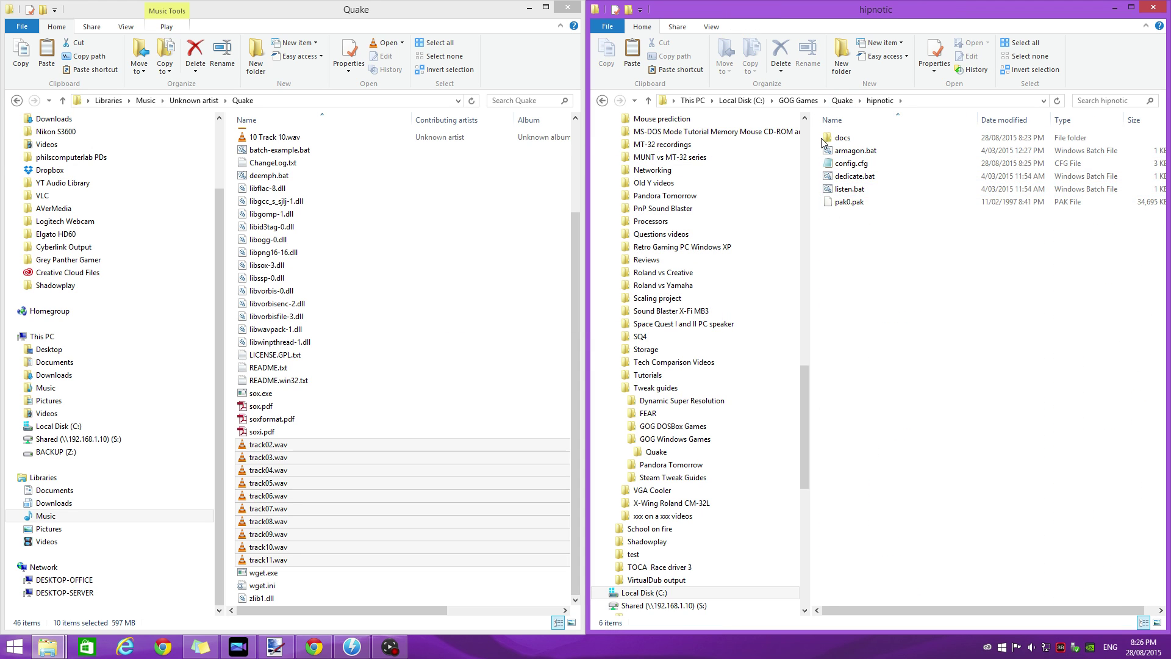
{"action": "left_click", "coordinate": [841, 58]}
{"action": "type", "text": "music"}
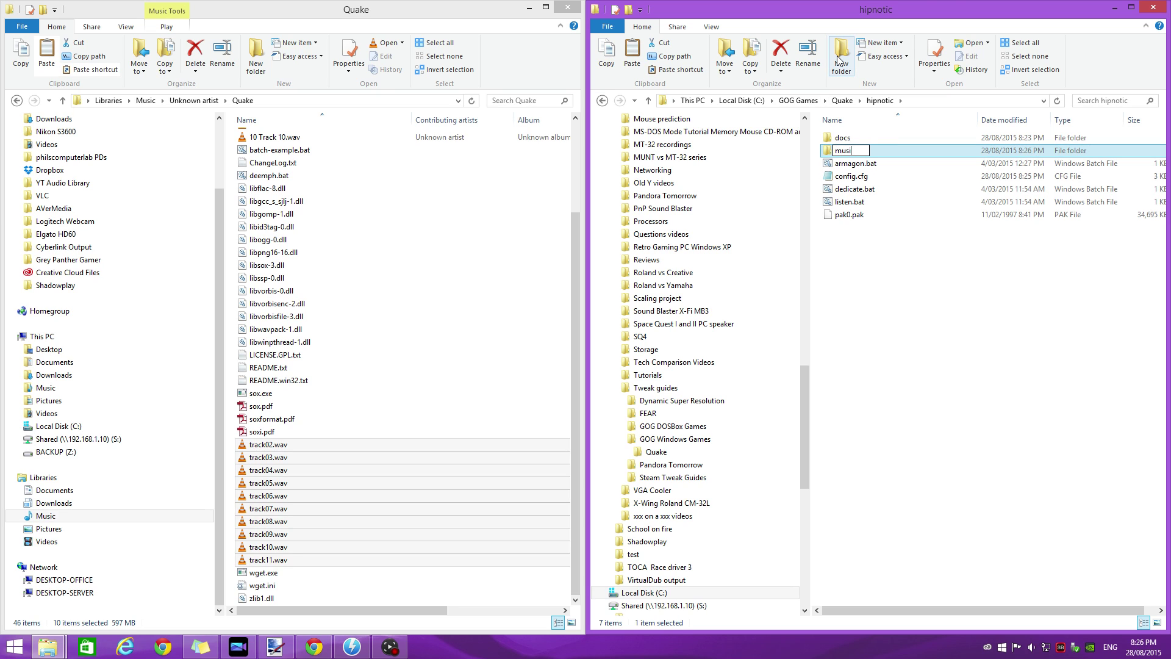
{"action": "key", "text": "Return"}
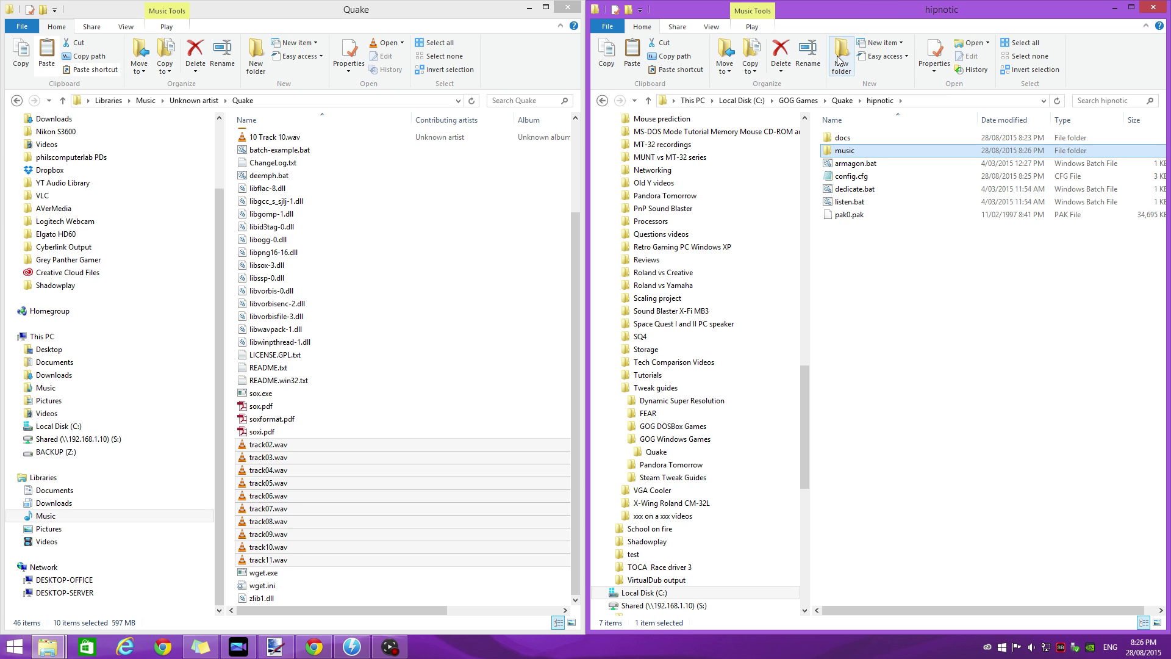
{"action": "double_click", "coordinate": [842, 152]}
{"action": "left_click", "coordinate": [194, 100]}
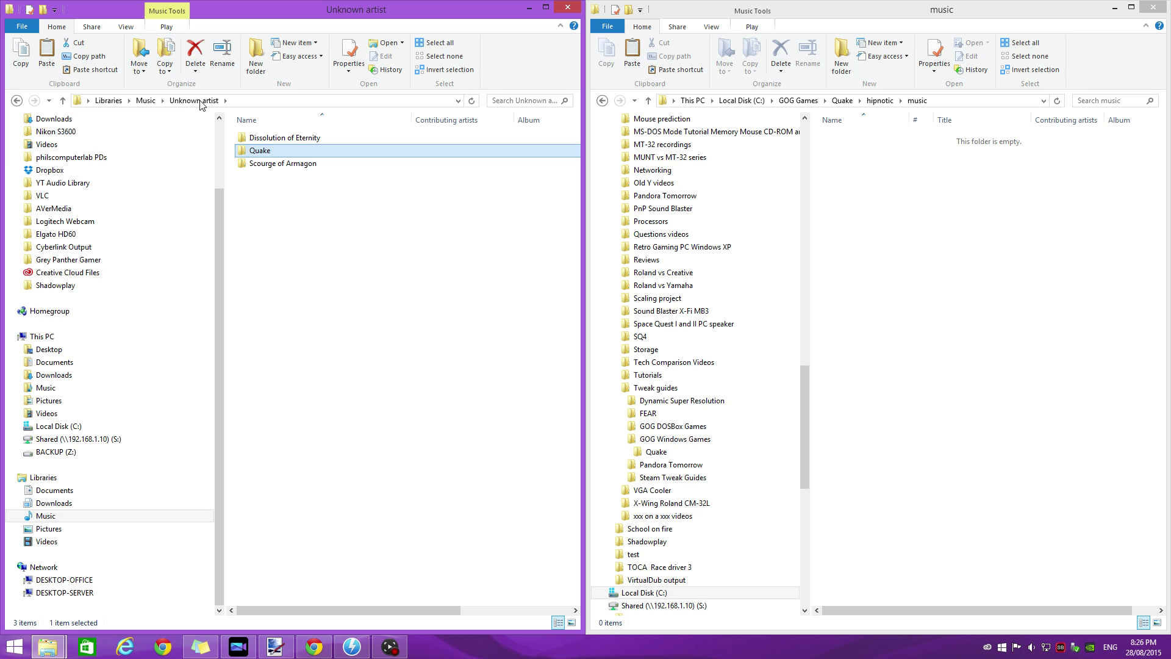
{"action": "double_click", "coordinate": [278, 163]}
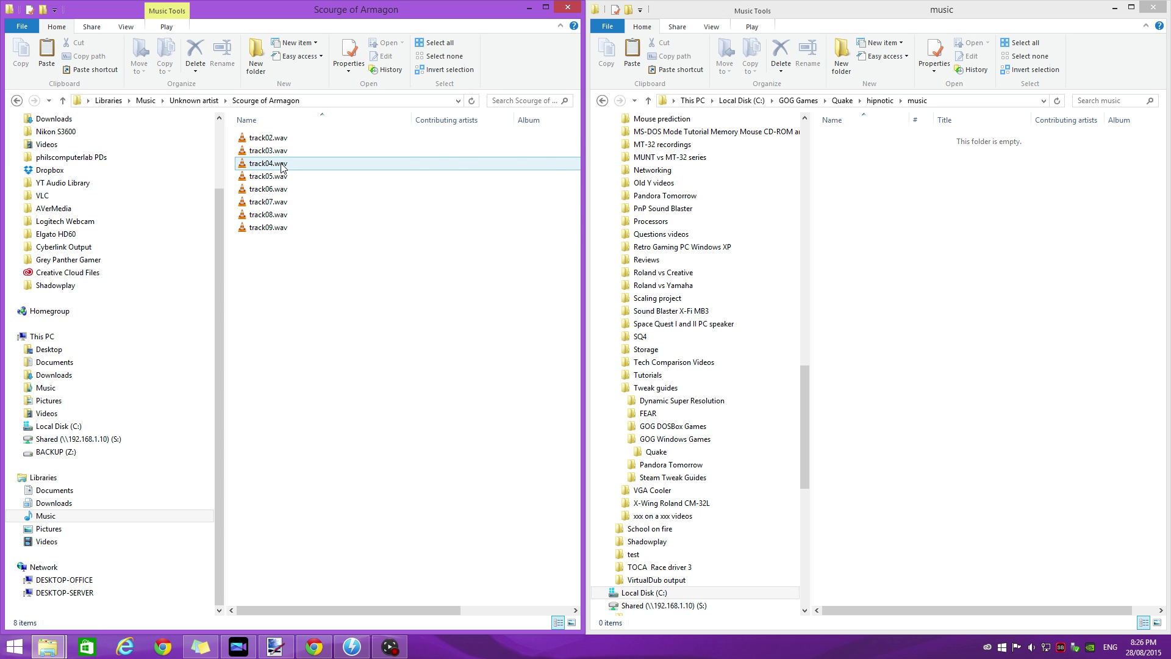
{"action": "left_click_drag", "start_coordinate": [311, 264], "coordinate": [902, 266]}
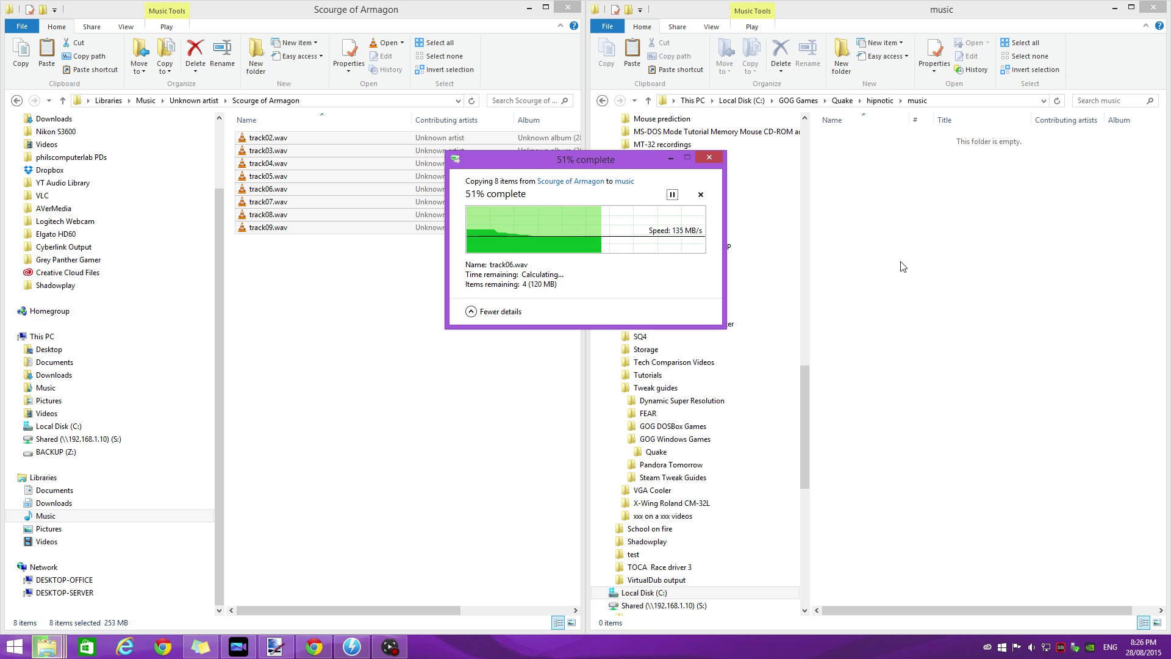
Create a 'music' folder in rogue and select the eight Dissolution of Eternity tracks.
{"action": "left_click", "coordinate": [843, 101]}
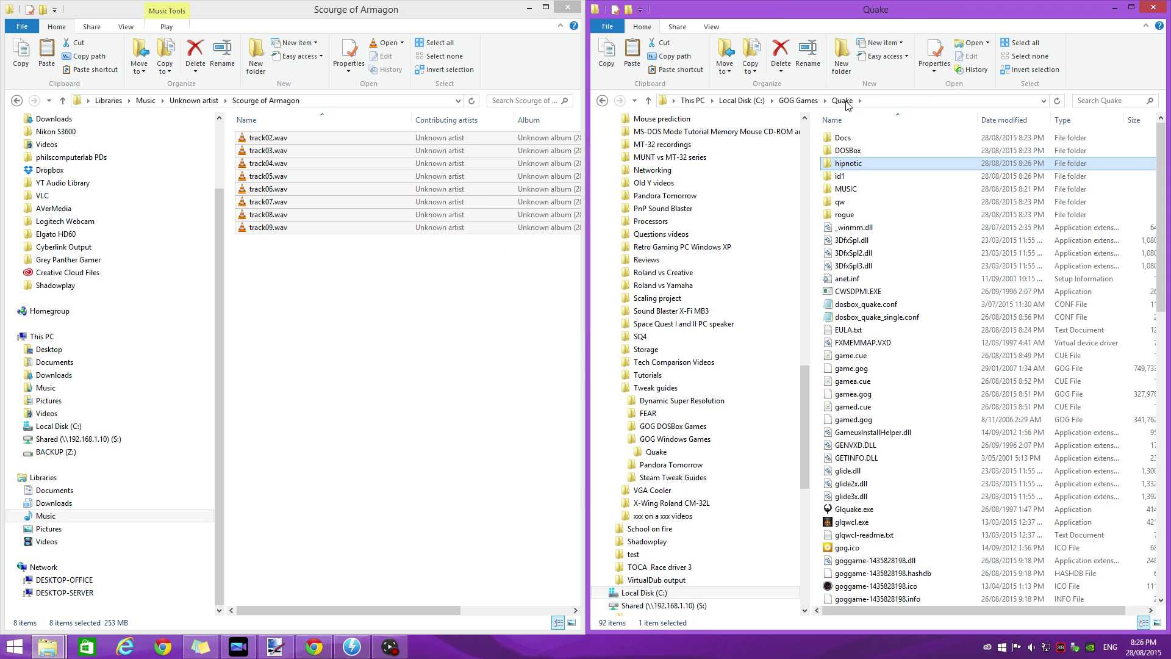
{"action": "left_click", "coordinate": [846, 216]}
{"action": "double_click", "coordinate": [846, 216]}
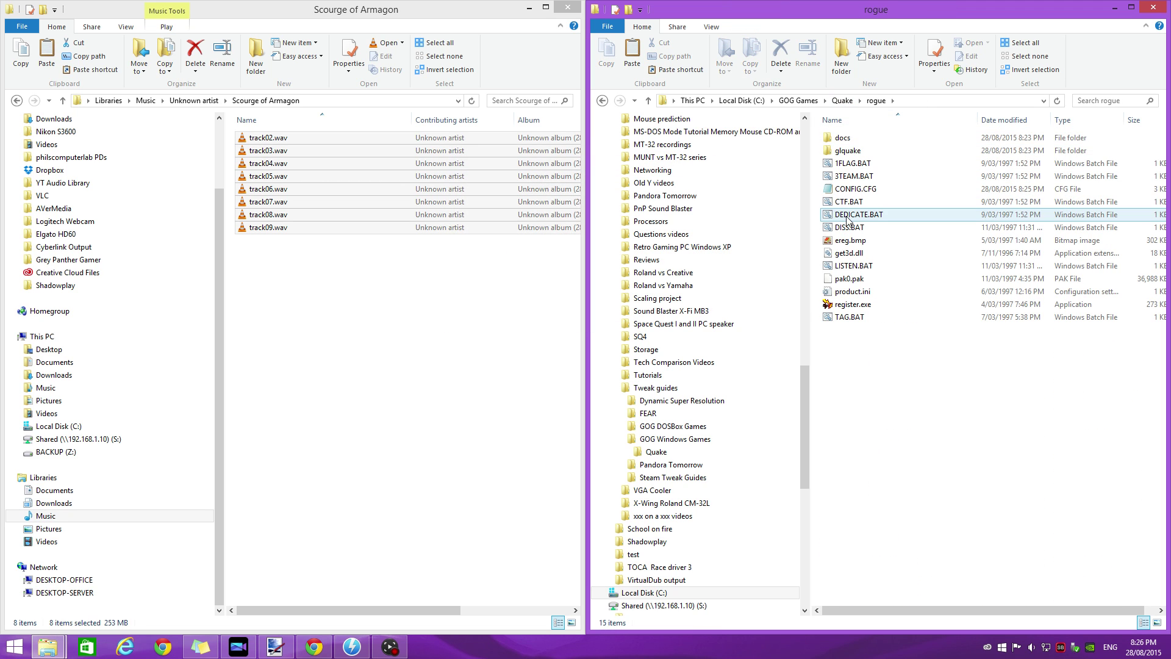
{"action": "left_click", "coordinate": [843, 59]}
{"action": "type", "text": "music"}
{"action": "key", "text": "Return"}
{"action": "key", "text": "Return"}
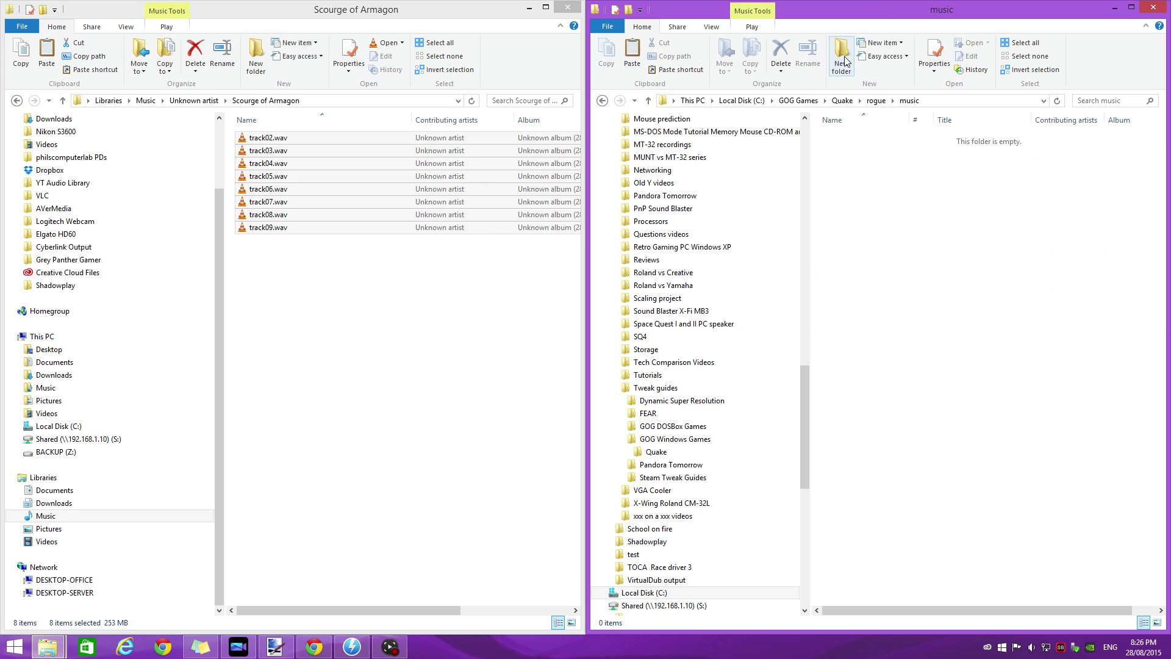
{"action": "left_click", "coordinate": [195, 100]}
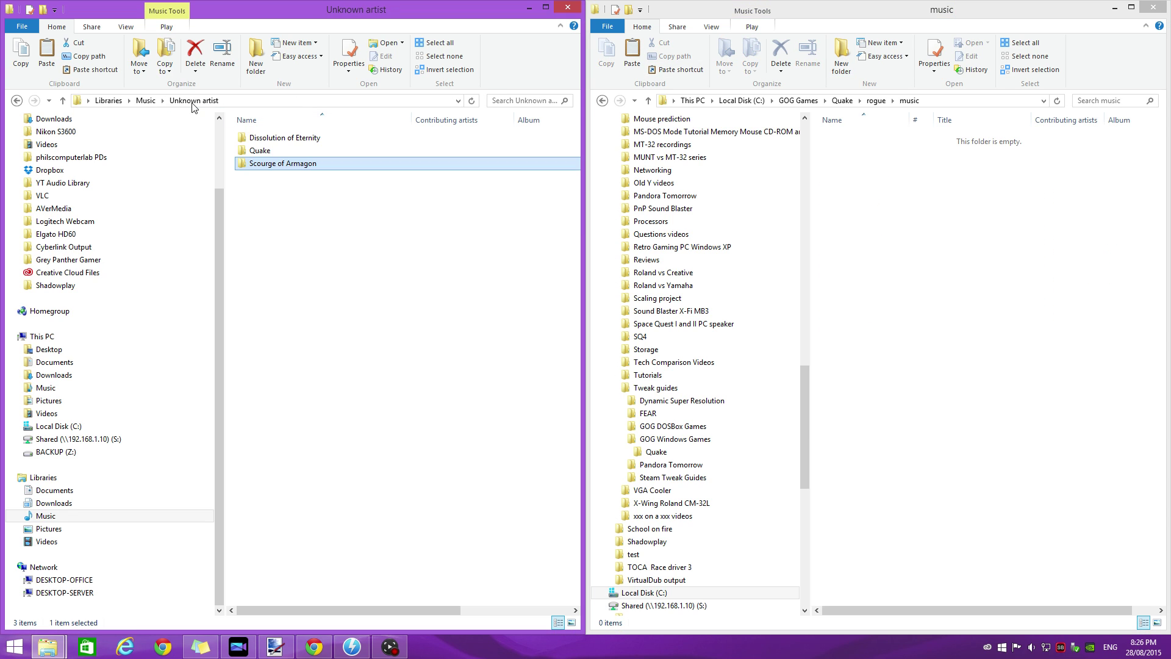
{"action": "double_click", "coordinate": [282, 138]}
{"action": "left_click_drag", "start_coordinate": [327, 284], "coordinate": [921, 290]}
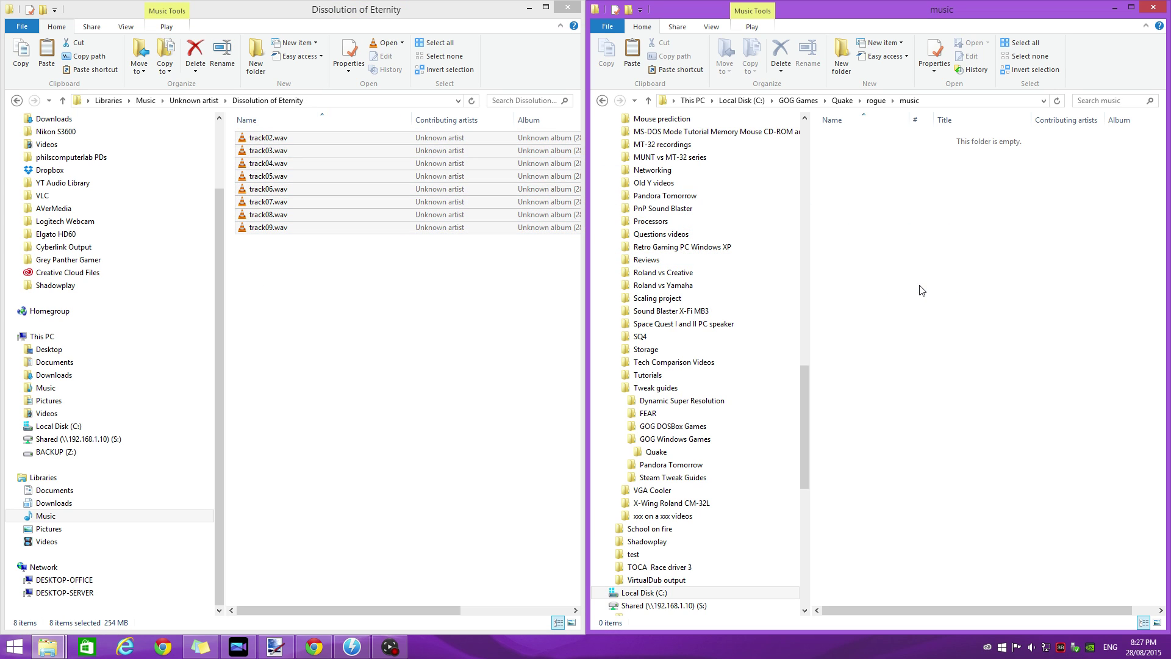